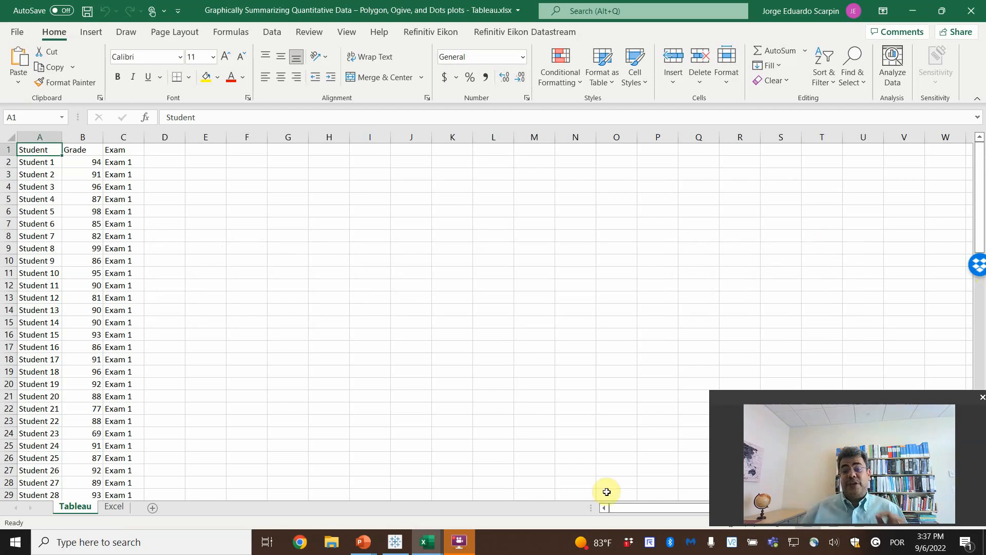
Step: Review the student grades for both exams on the Tableau sheet and the frequency table beside the charts on the Excel sheet
left_click(461, 543)
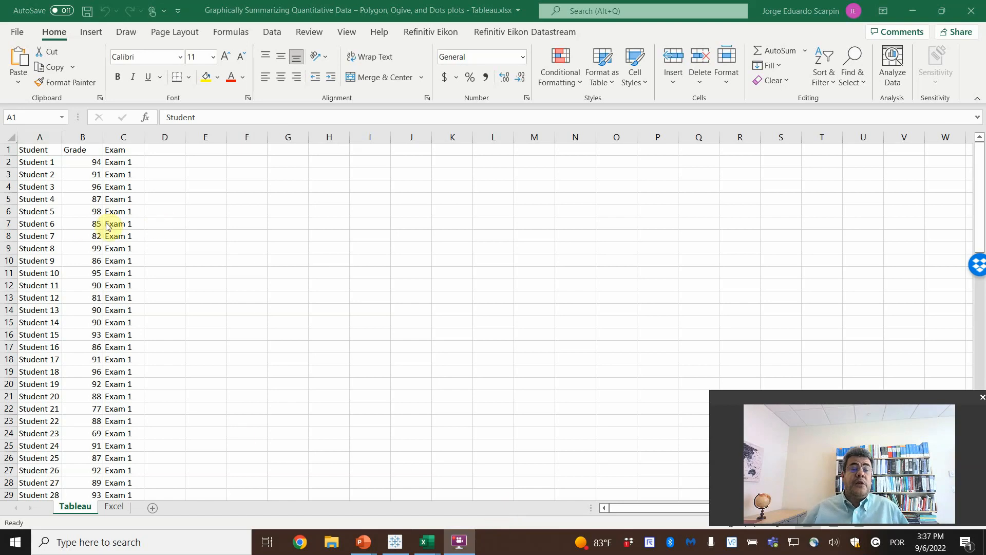
left_click_drag(38, 163, 60, 416)
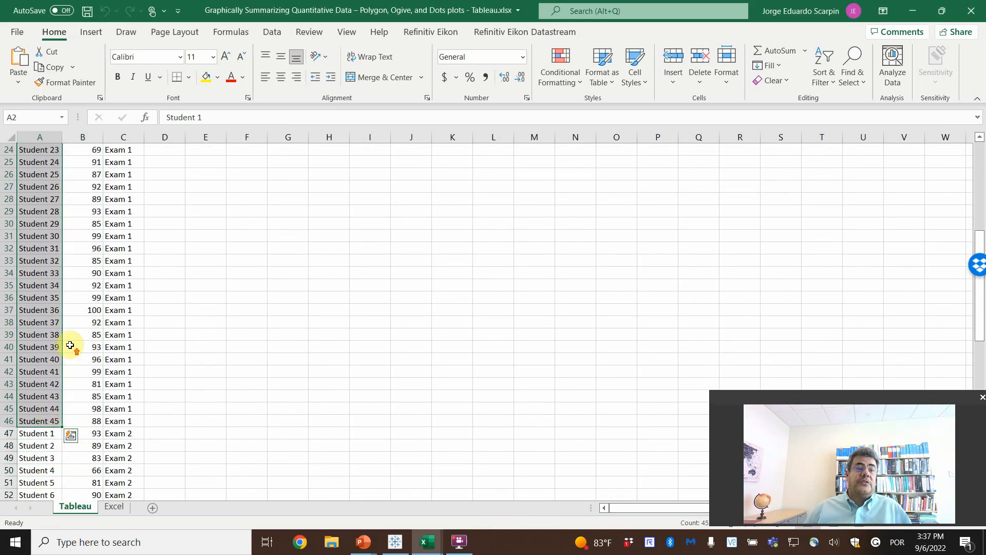
scroll(77, 323, "up", 8)
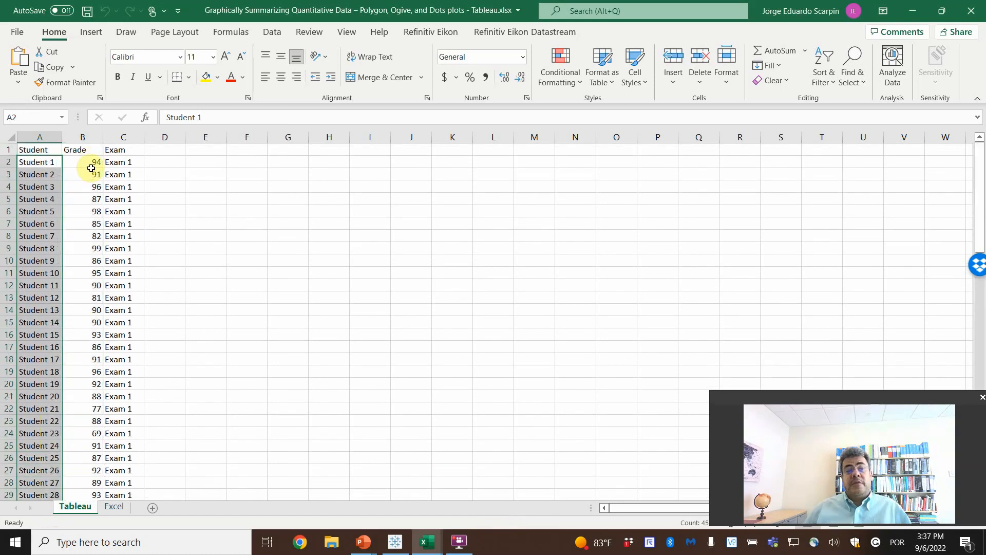
left_click(116, 165)
scroll(97, 347, "down", 20)
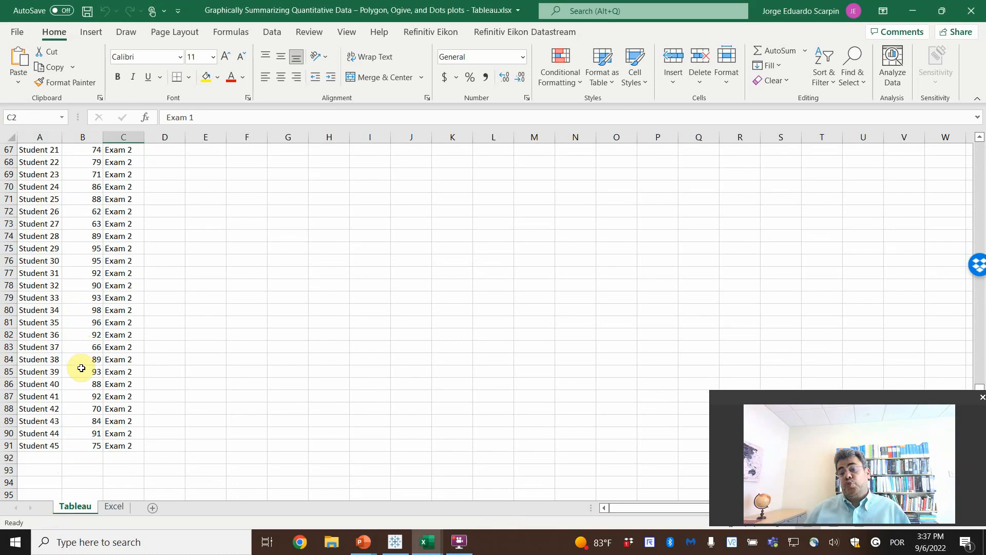
scroll(81, 368, "up", 20)
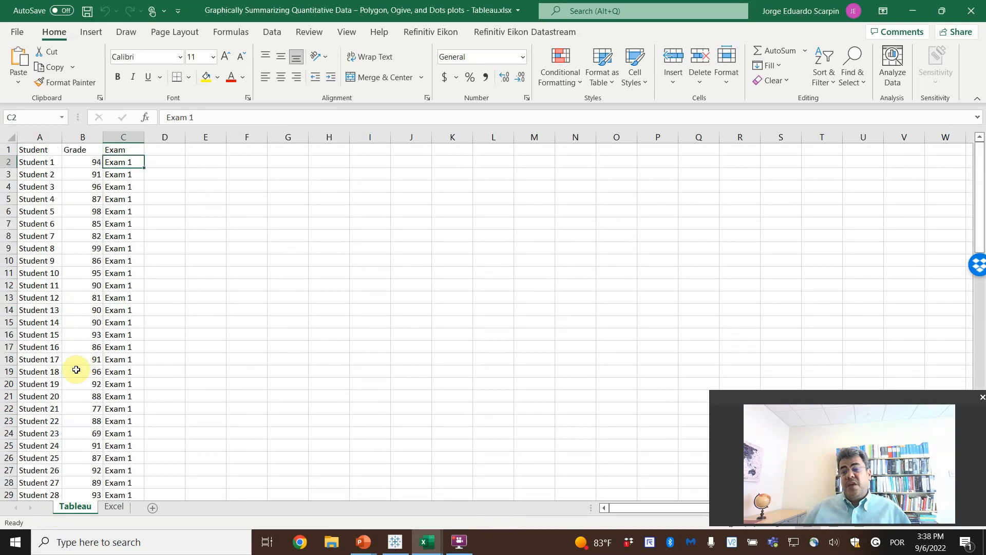
left_click(113, 506)
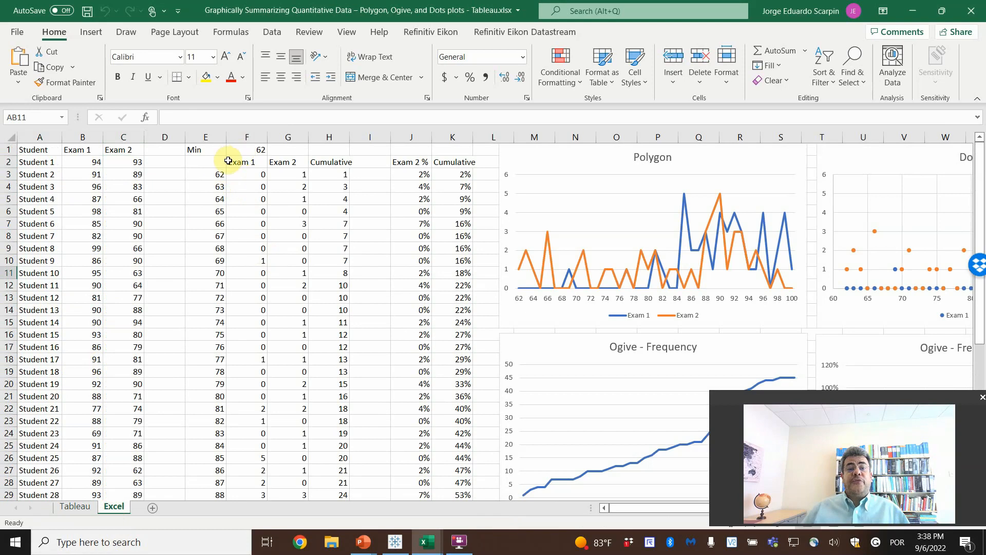
left_click_drag(232, 163, 286, 199)
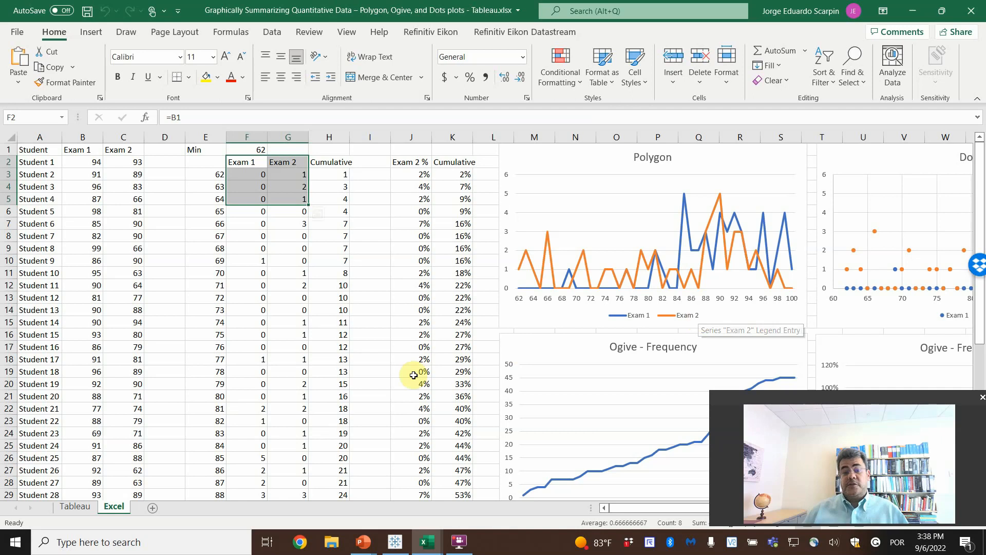
Step: Return to the Tableau sheet, close the workbook and advance the slide show to the Frequency Polygons slide
left_click(75, 506)
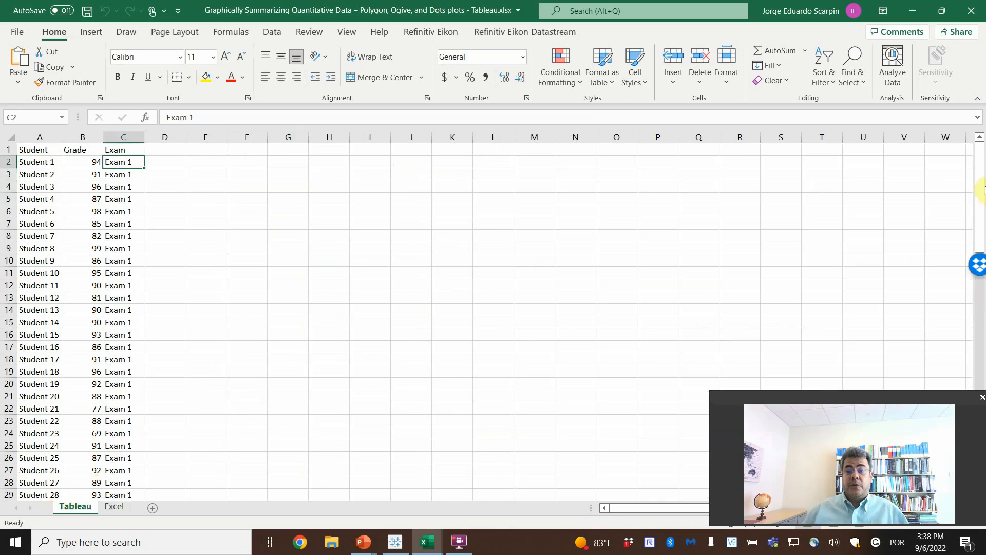
left_click(974, 12)
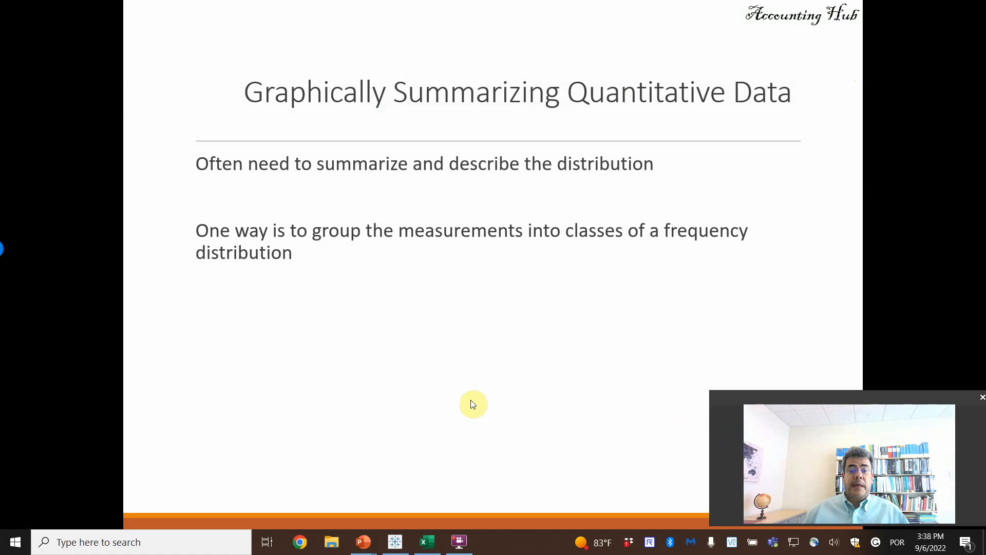
left_click(469, 406)
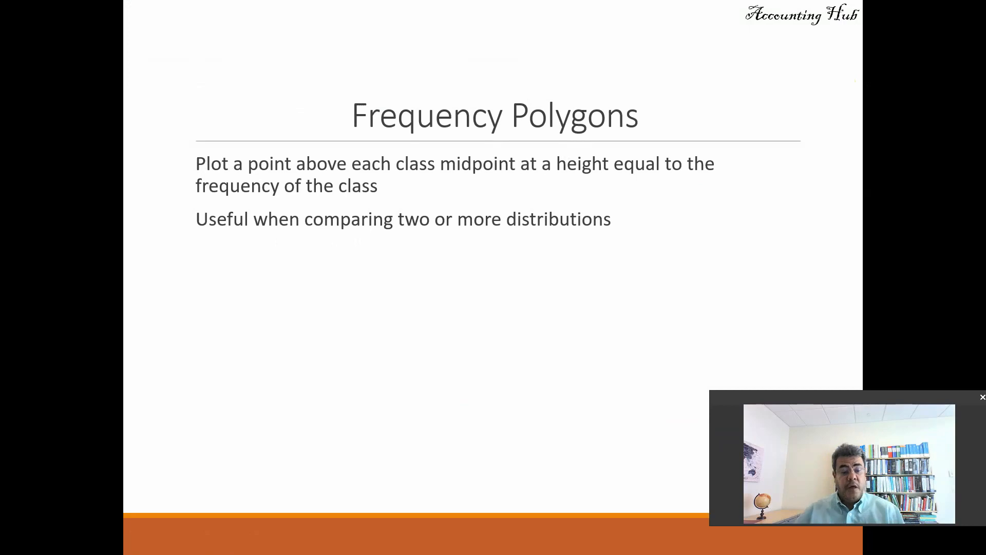
Step: Switch to Tableau, connect to the workbook "Graphically Summarizing Quantitative Data – Polygon, Ogive, and Dots plots - Tableau.xlsx" and add its Tableau sheet as the data table
key("alt+Tab")
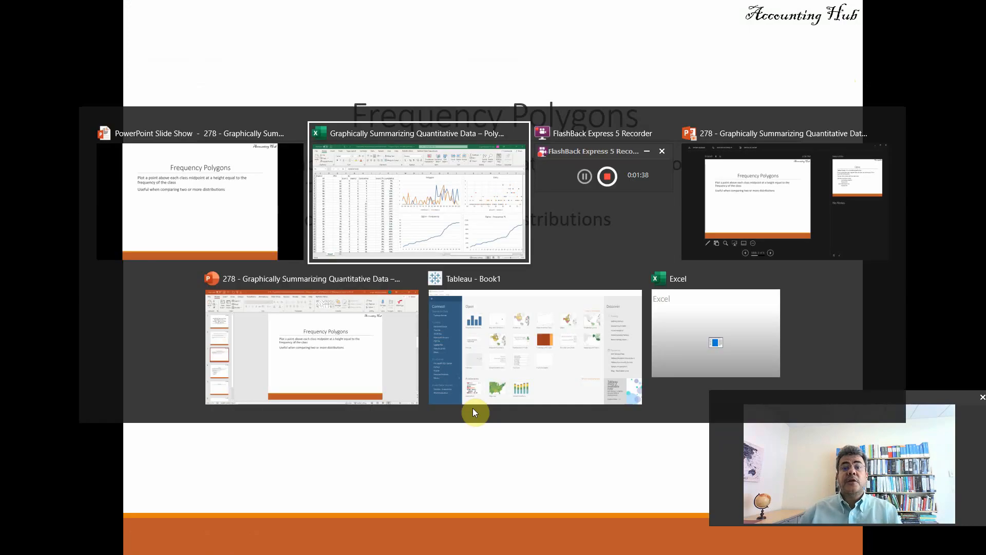
key("alt+Tab")
key("alt+Tab")
key("alt+Tab")
key("alt+Tab")
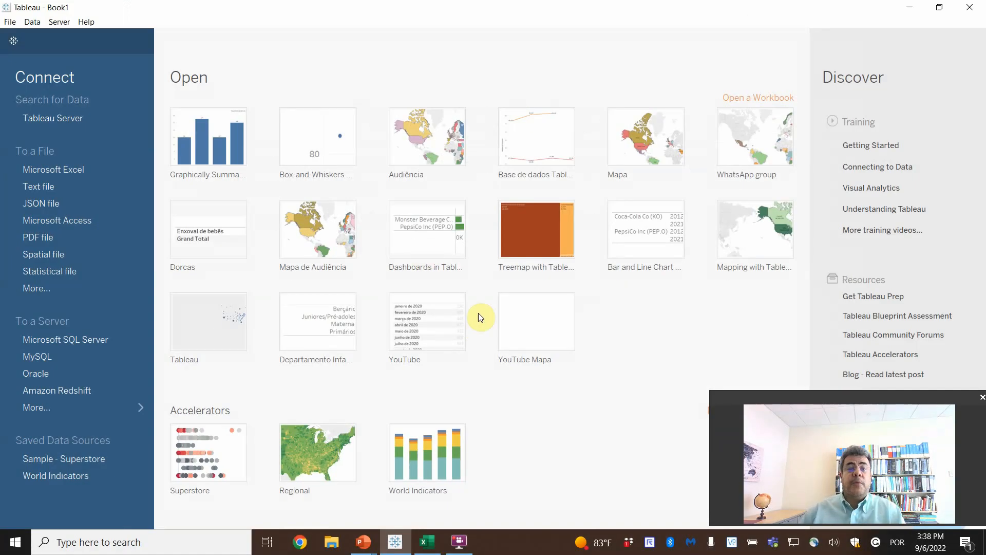
left_click(76, 171)
left_click(195, 165)
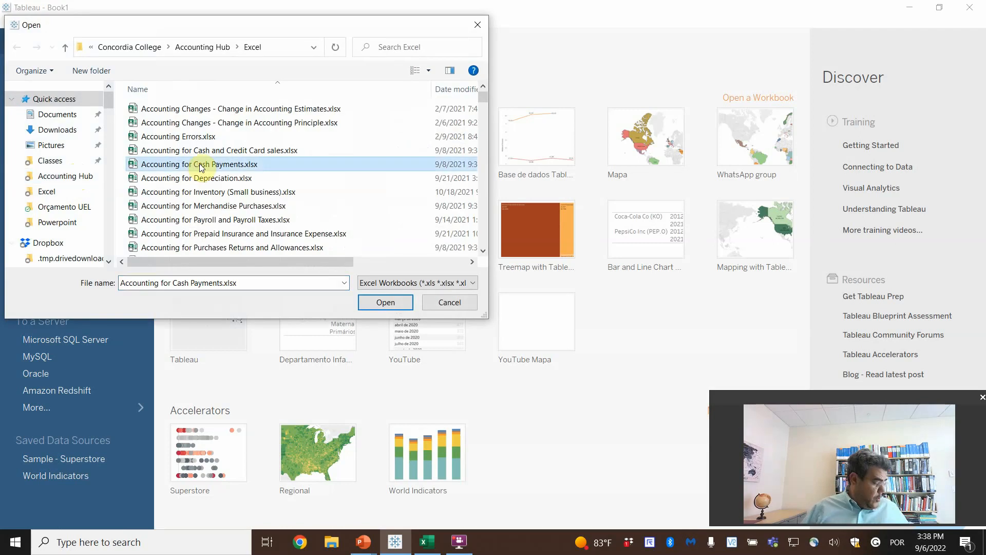
key("g")
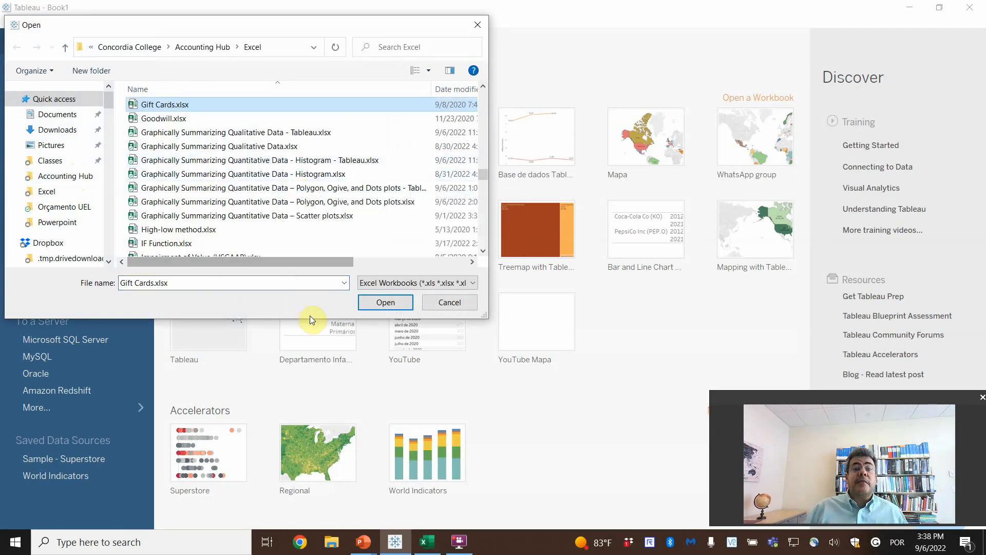
double_click(314, 189)
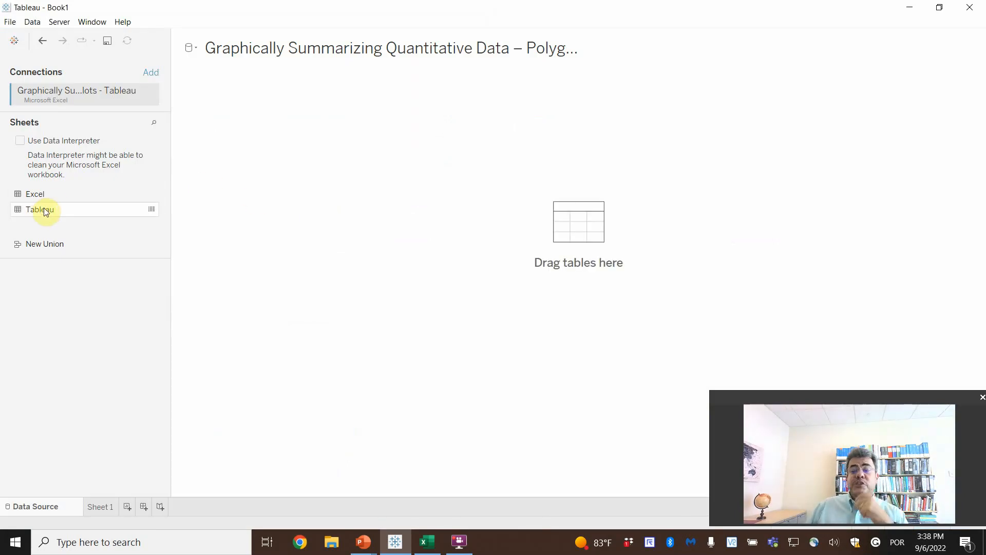
left_click_drag(46, 210, 396, 154)
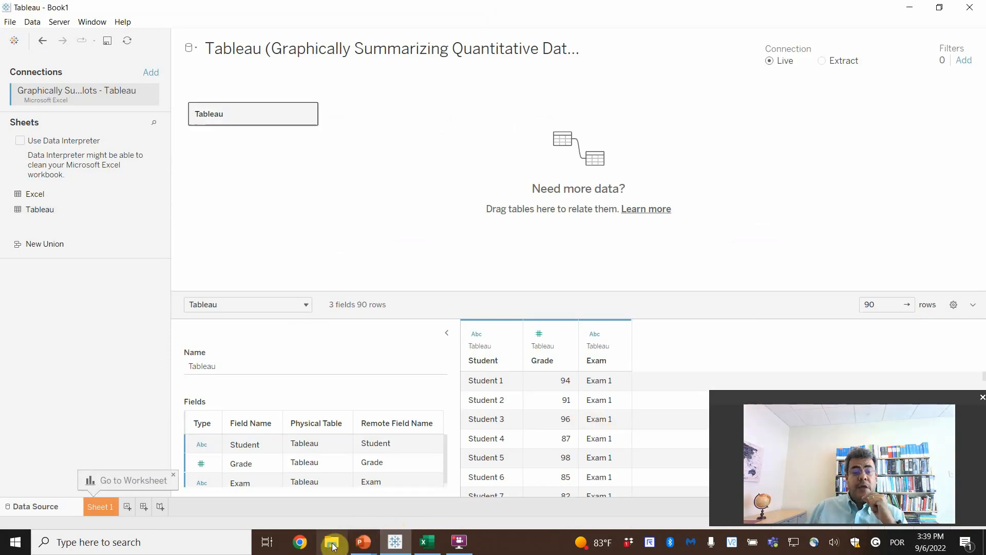
Step: Switch to the Polygon, Ogive, and Dots plots workbook in Excel, examine its frequency table and charts, and move its window aside
left_click(426, 543)
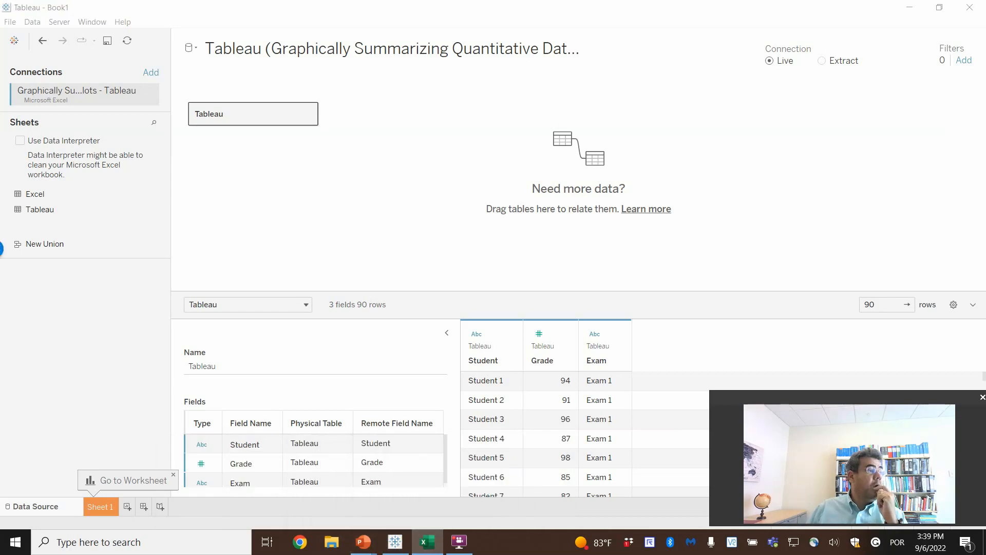
left_click_drag(680, 84, 596, 55)
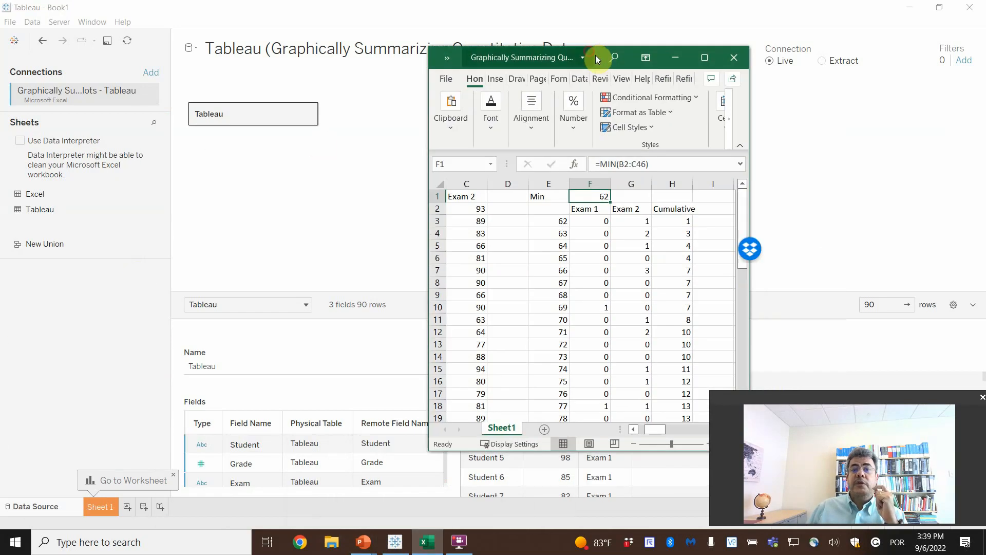
left_click(705, 58)
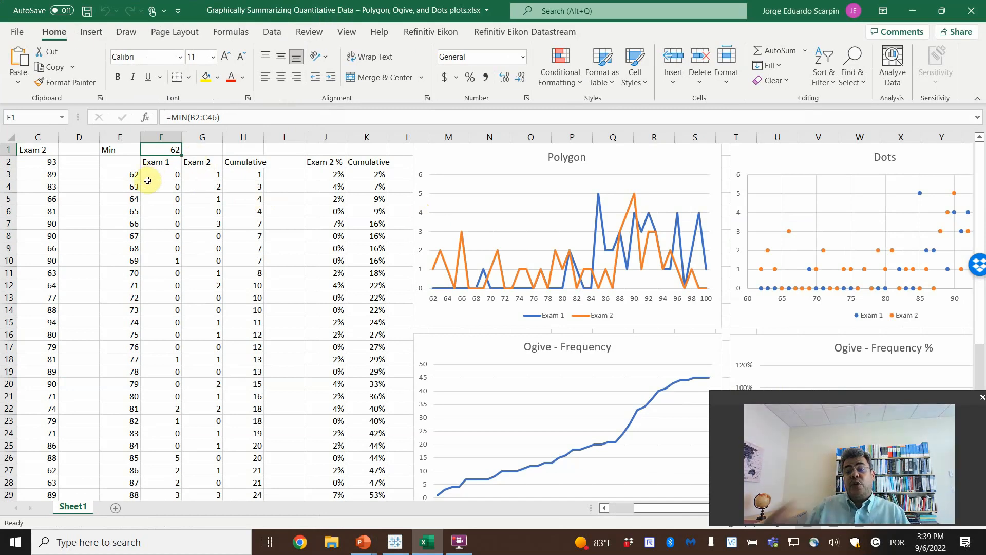
left_click(941, 11)
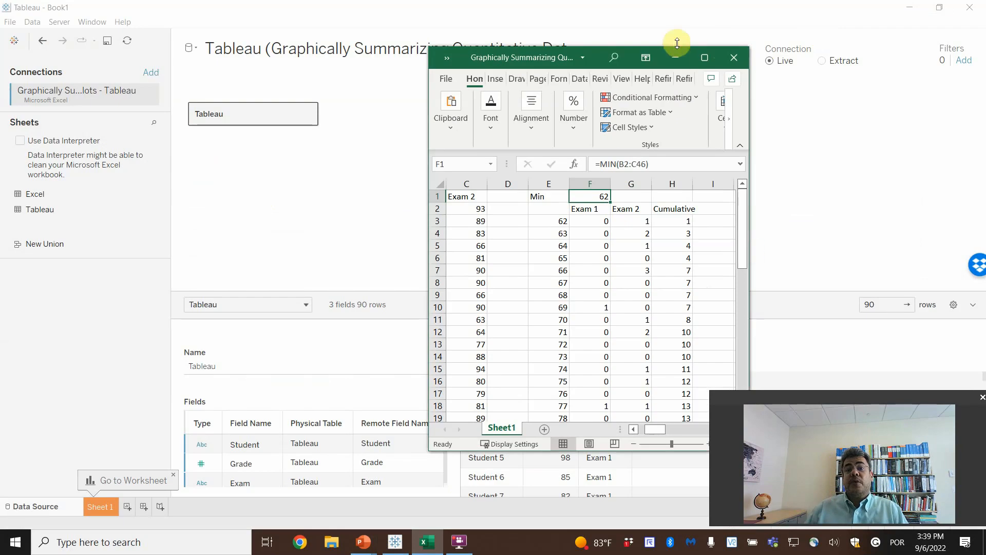
left_click_drag(630, 57, 0, 121)
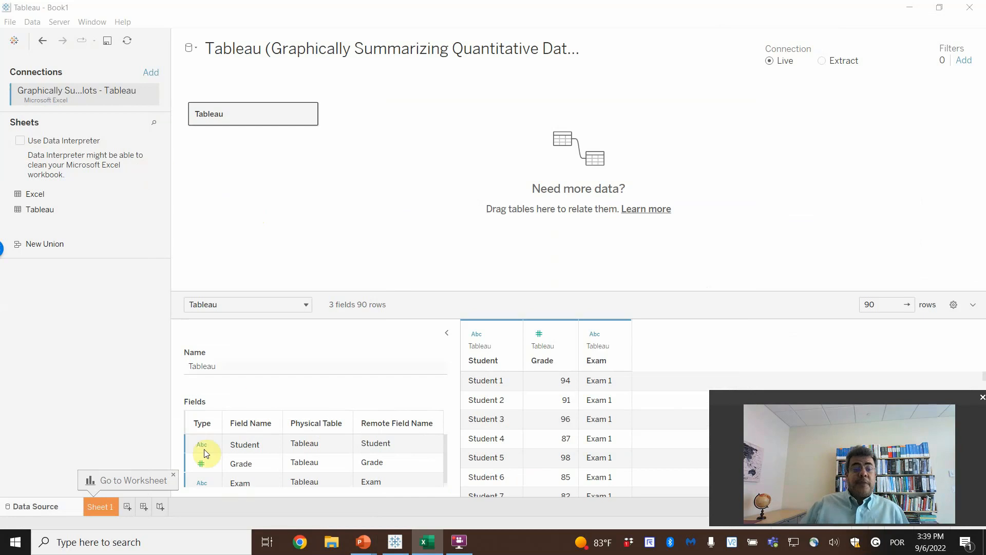
Step: Go to Sheet 1 in Tableau and rename the worksheet as Polygon
left_click(100, 507)
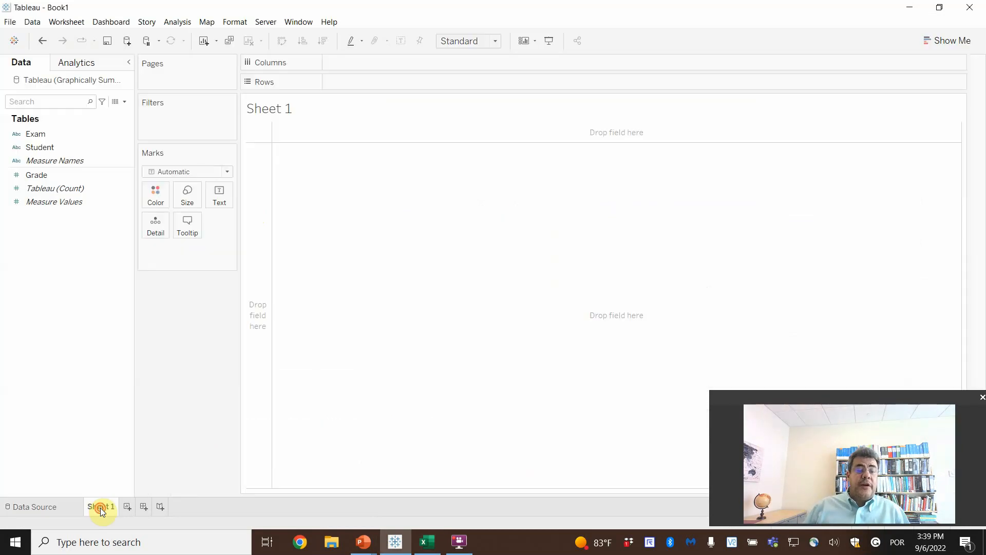
double_click(100, 507)
type("Polygon")
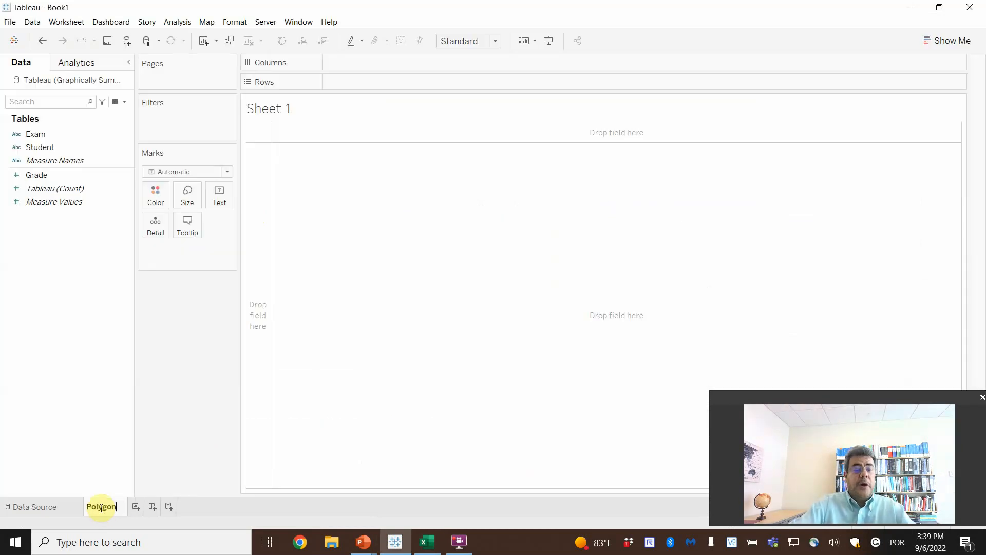
key("Return")
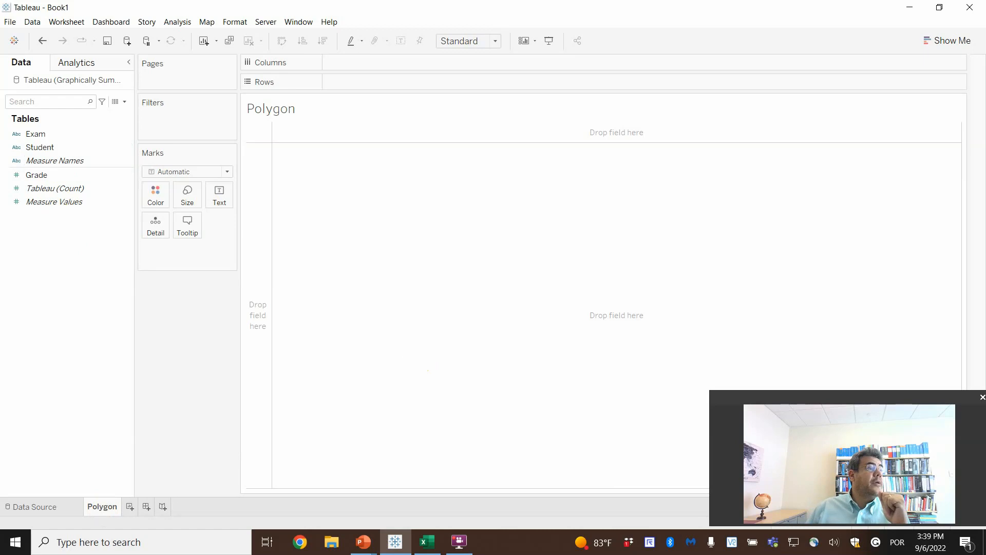
Step: Compare the Exam 1 and Exam 2 grade columns with the Polygon chart in the Excel workbook, and move its window aside
left_click_drag(0, 115, 562, 45)
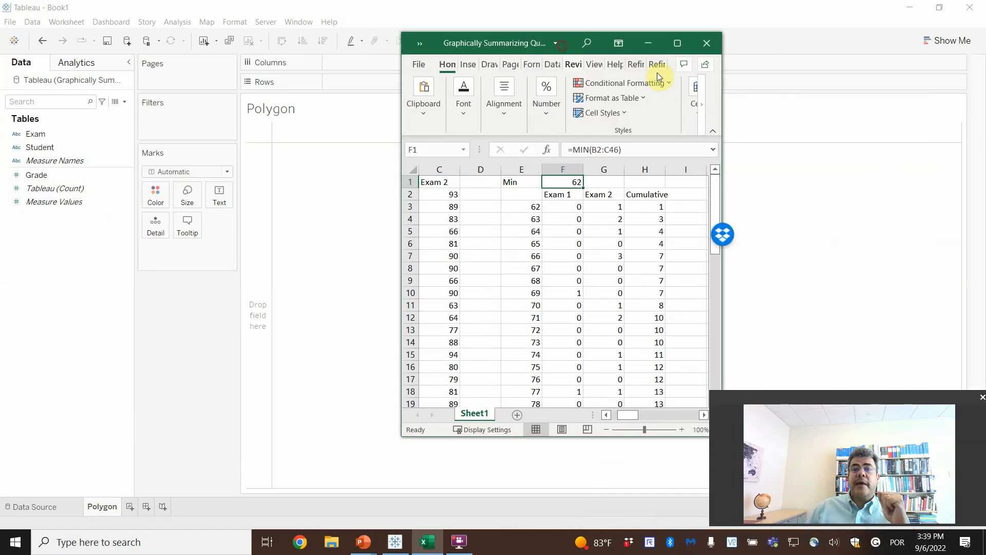
left_click(678, 45)
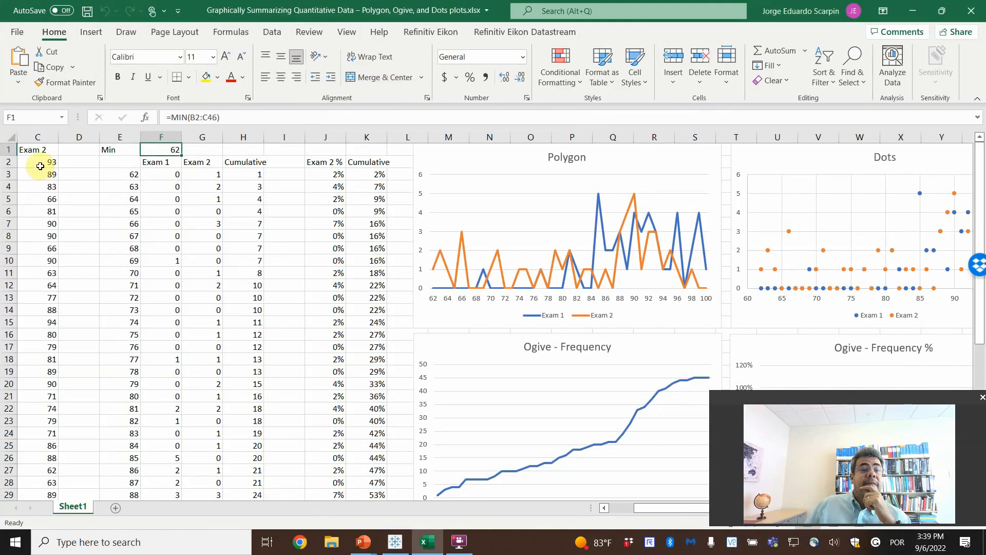
left_click(622, 507)
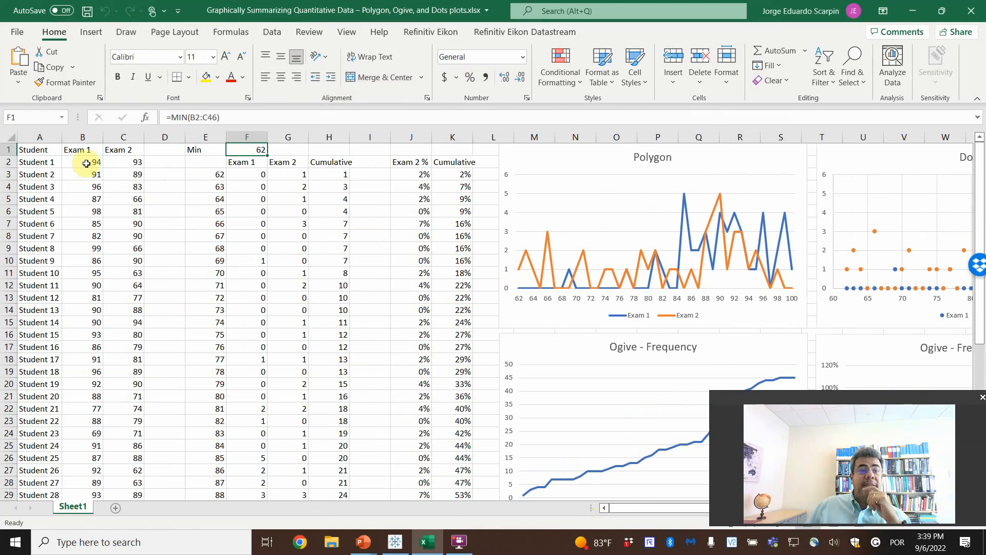
left_click_drag(81, 161, 85, 207)
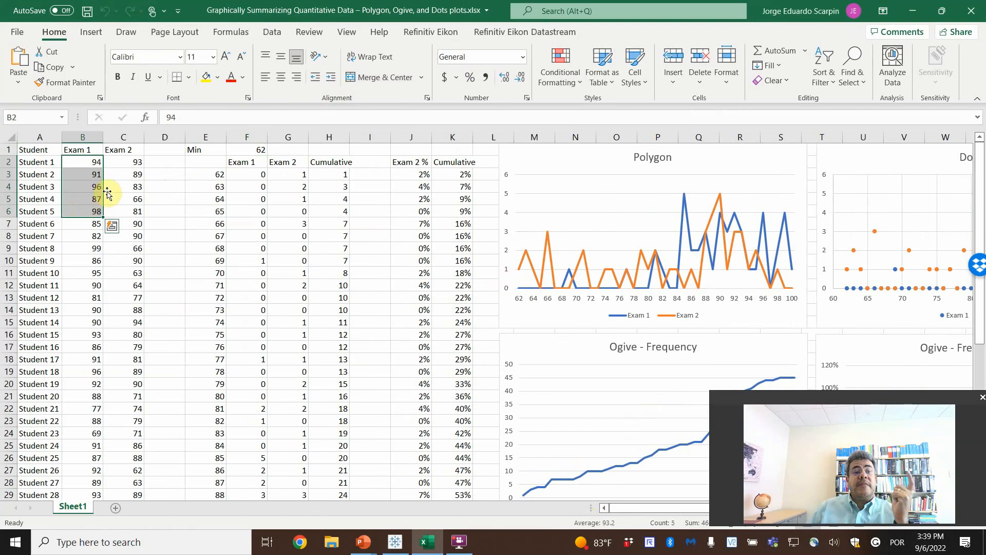
left_click(95, 161)
left_click(132, 177)
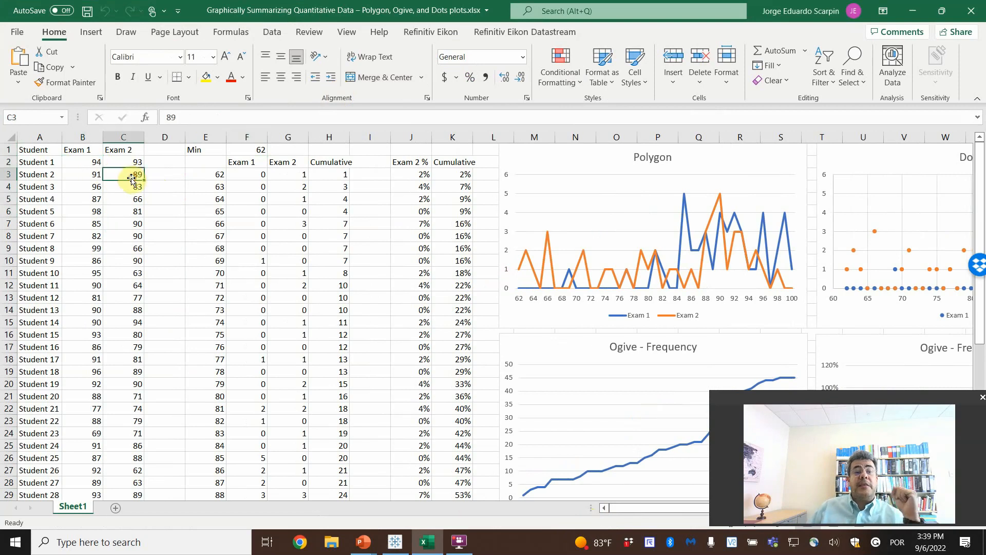
left_click(79, 215)
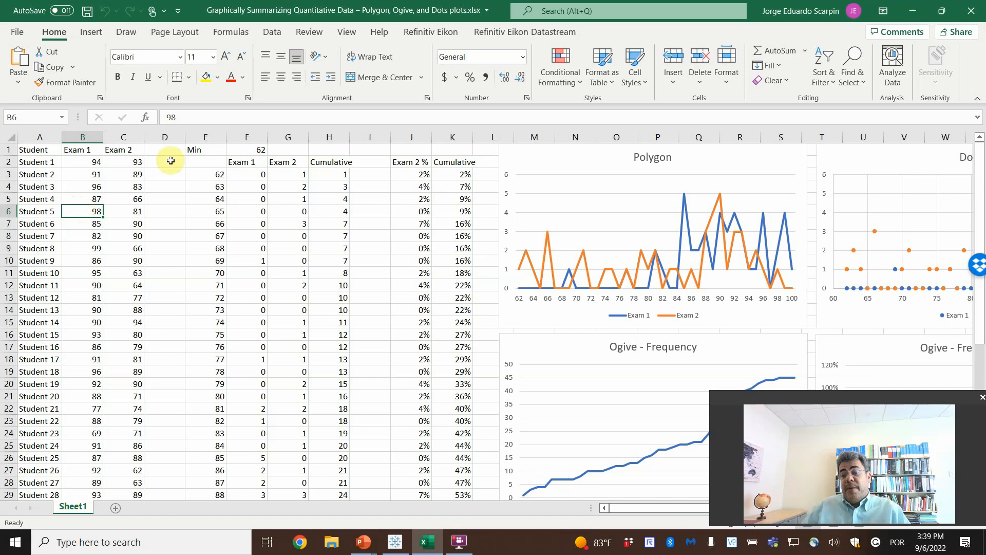
left_click(942, 11)
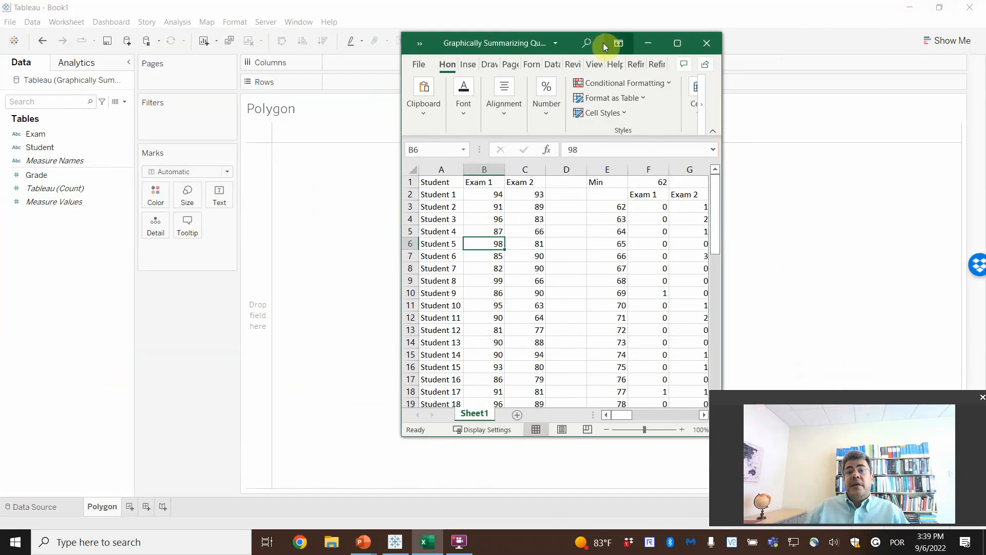
left_click_drag(603, 42, 0, 141)
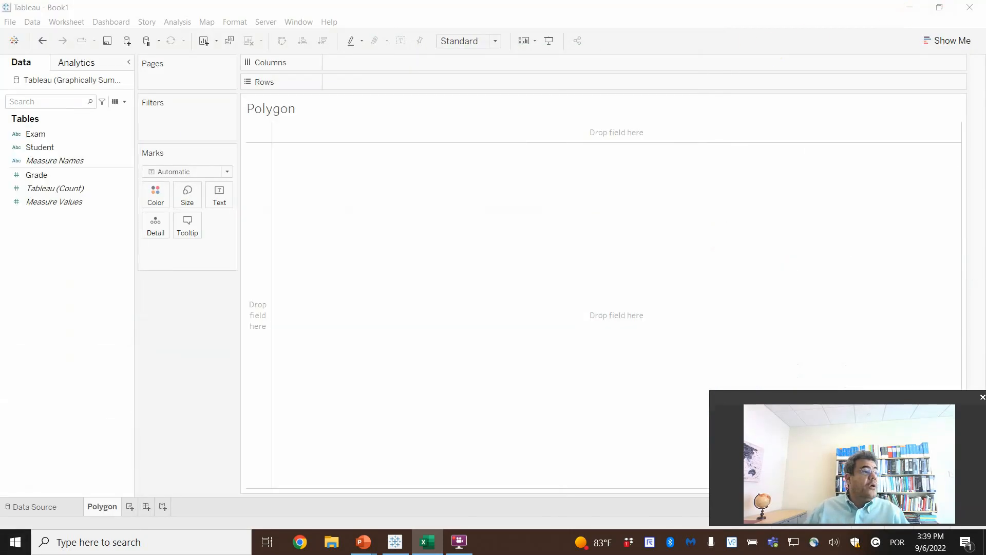
left_click(66, 191)
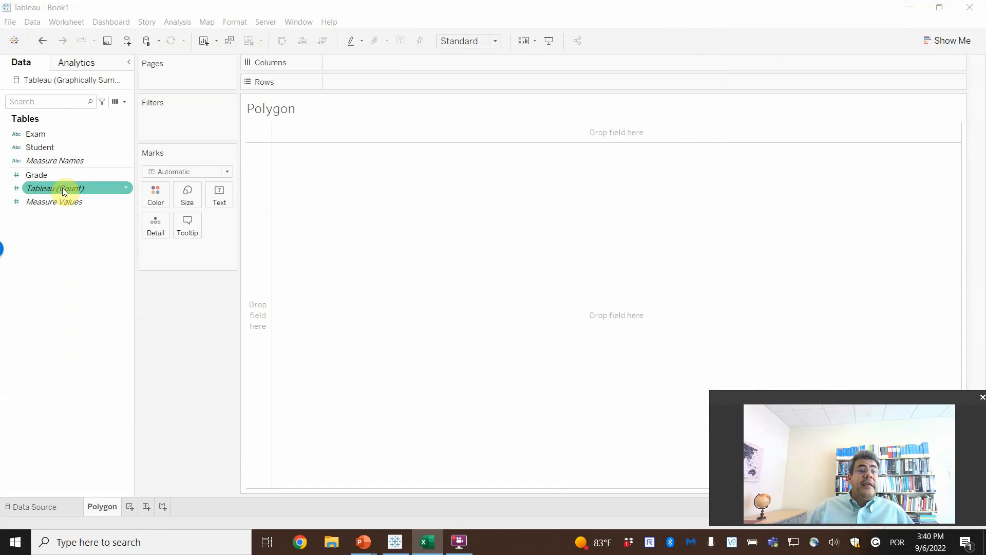
left_click(105, 176)
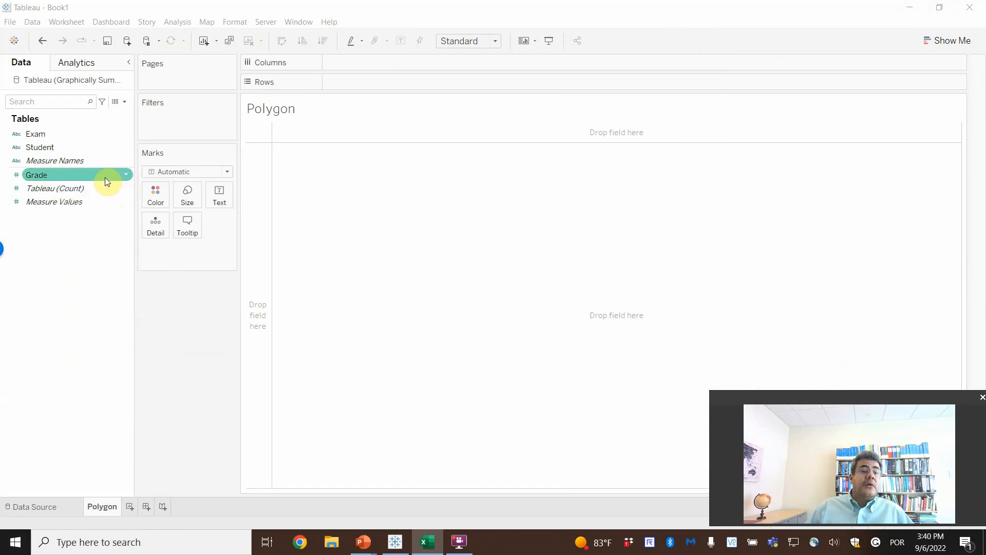
left_click(126, 176)
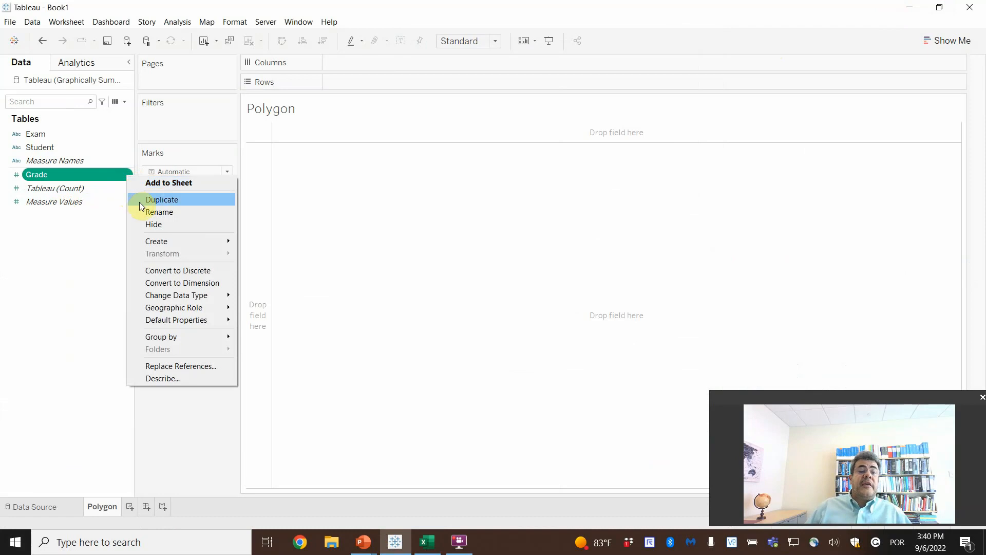
left_click(184, 282)
left_click(126, 147)
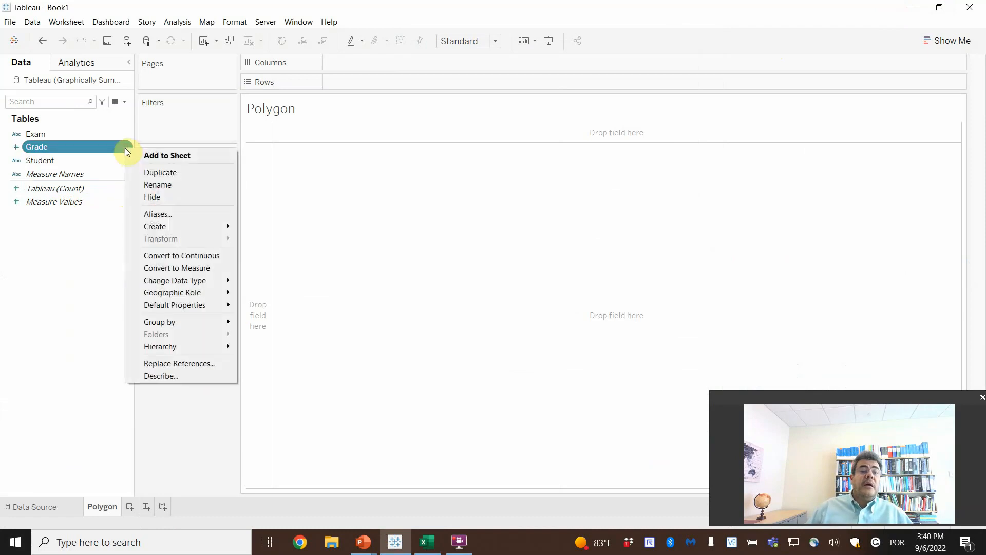
left_click(172, 268)
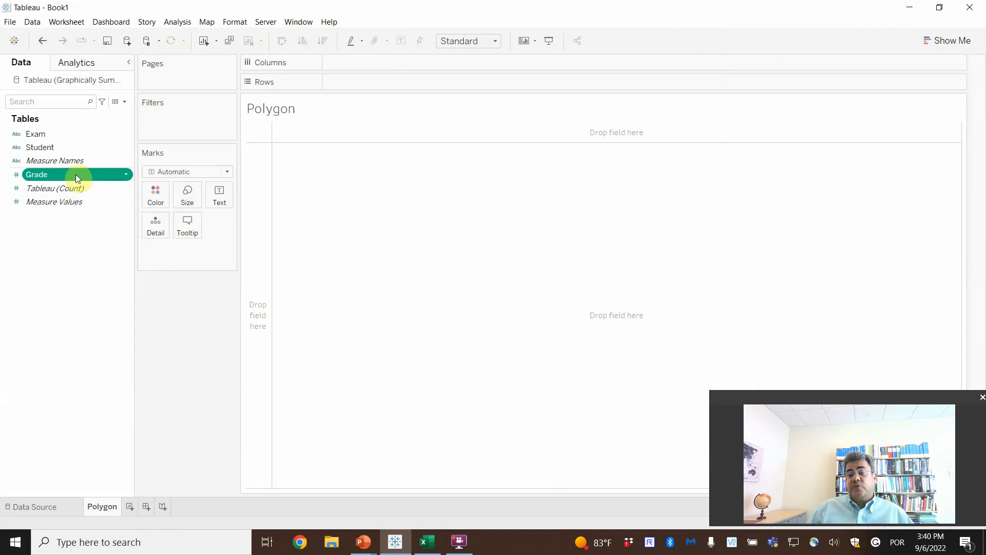
Step: Convert the Grade measure to a dimension, and place it on Columns with Tableau (Count) on Rows
left_click(126, 174)
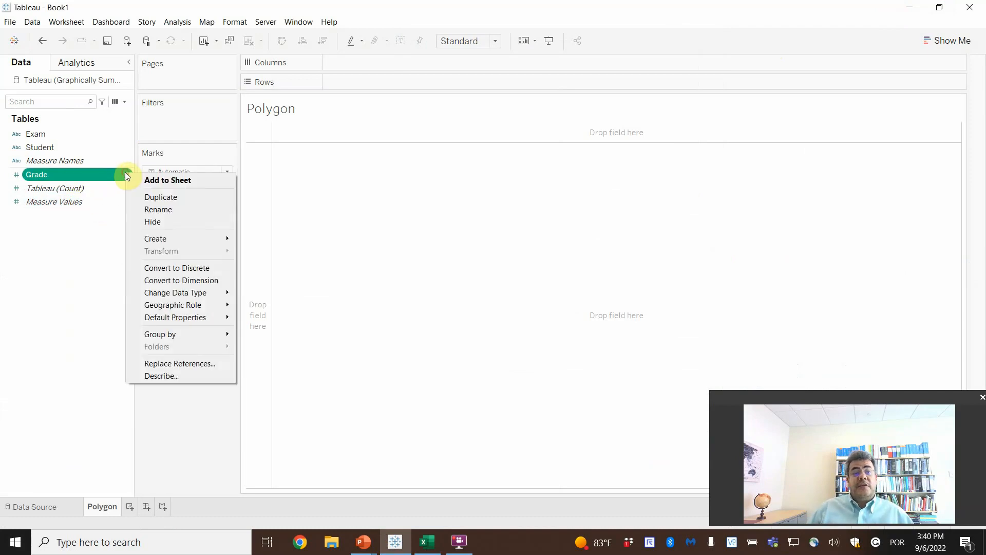
left_click(168, 279)
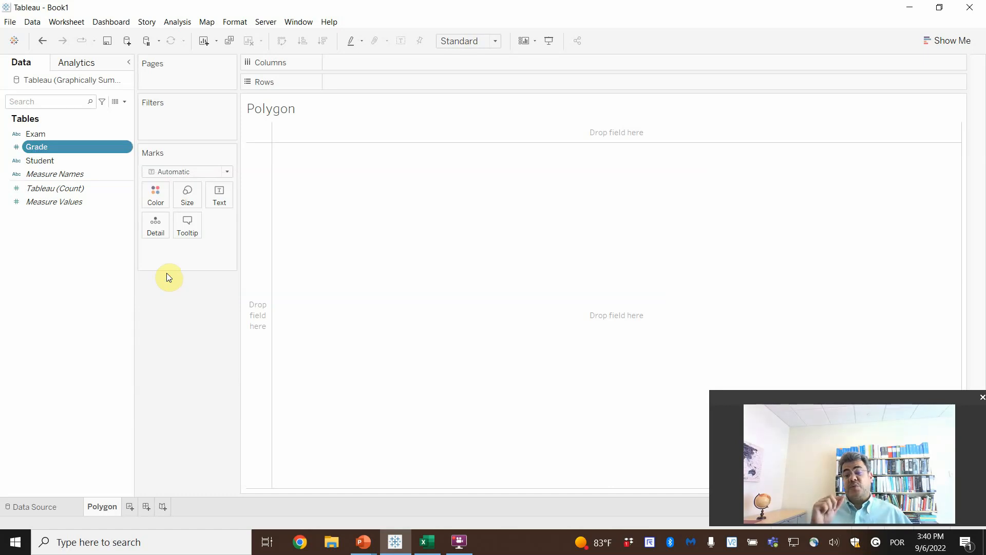
left_click_drag(80, 150, 374, 65)
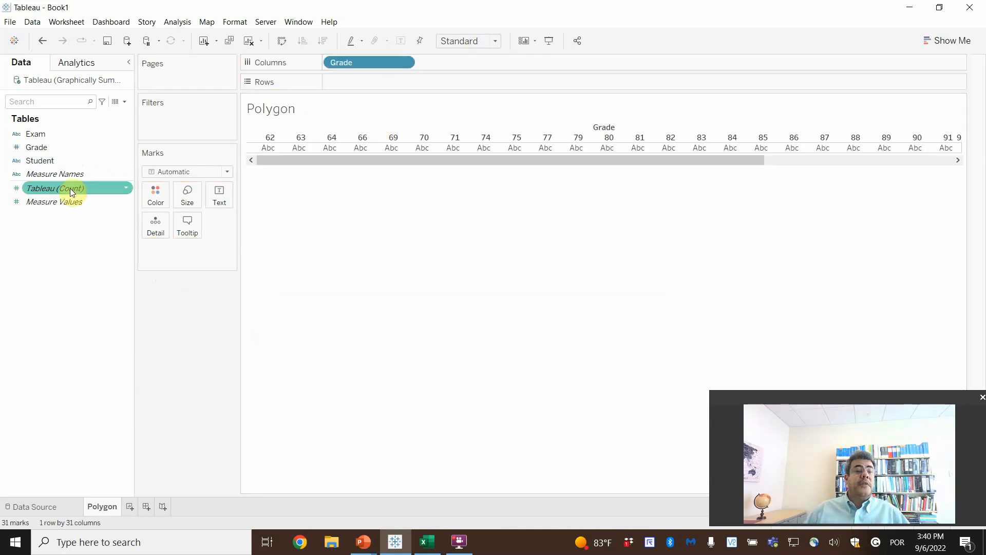
left_click_drag(70, 188, 378, 81)
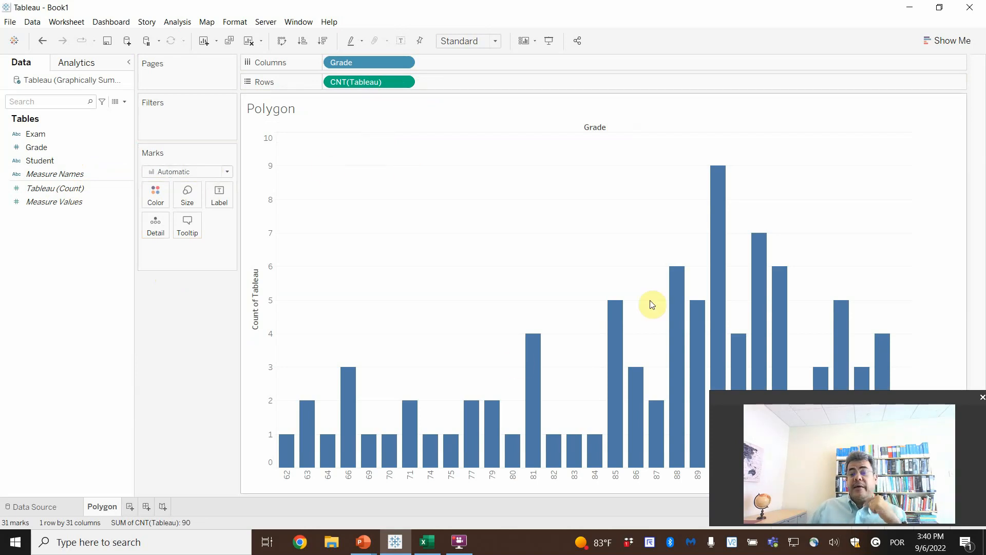
Step: Change the Polygon chart's mark type from Automatic to Line
mouse_move(850, 351)
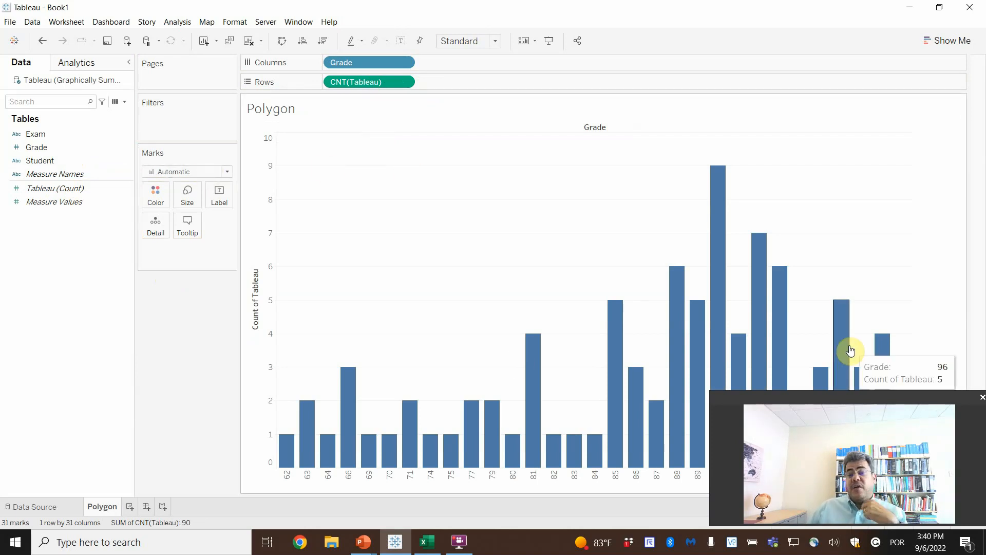
left_click(186, 171)
left_click(167, 211)
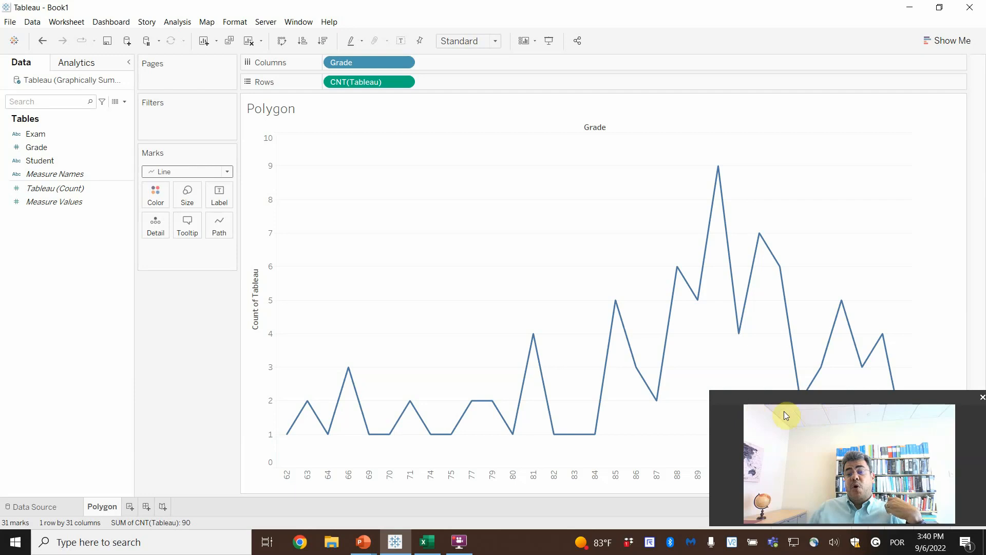
left_click_drag(709, 434, 866, 444)
mouse_move(929, 391)
left_mouse_down()
mouse_move(911, 407)
mouse_move(918, 402)
left_mouse_up()
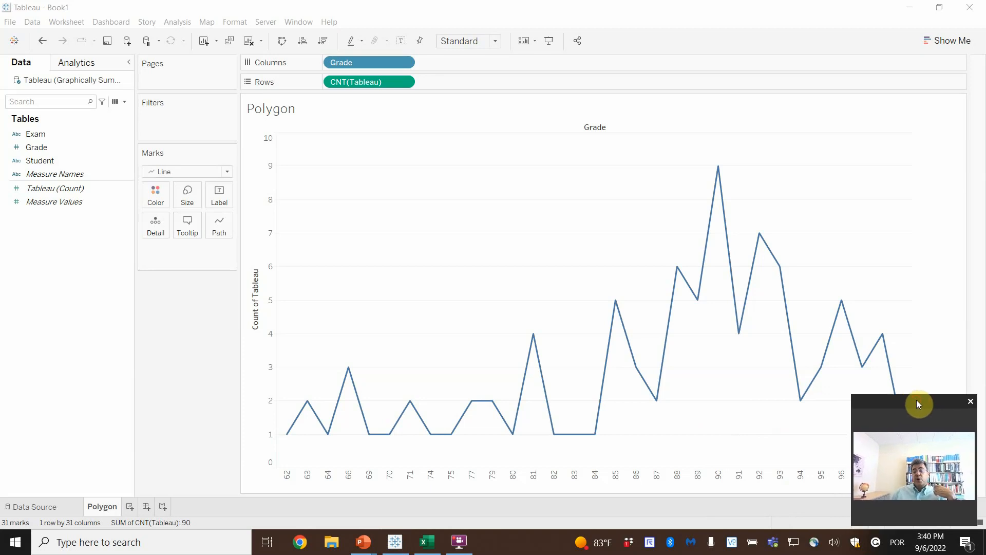
mouse_move(896, 370)
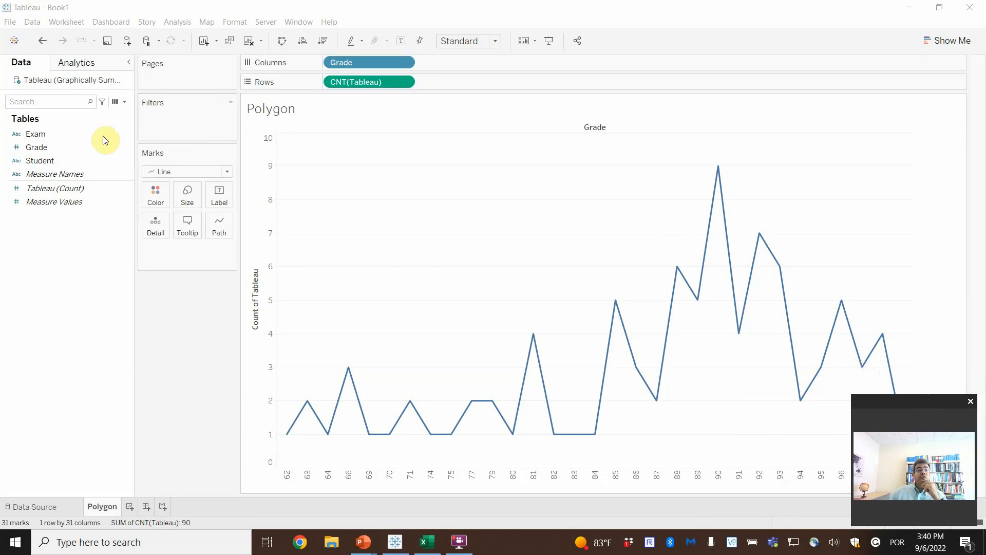
Step: Color the Polygon line chart by the Exam field to split it into one line per exam
left_click(45, 134)
left_click_drag(48, 132, 156, 190)
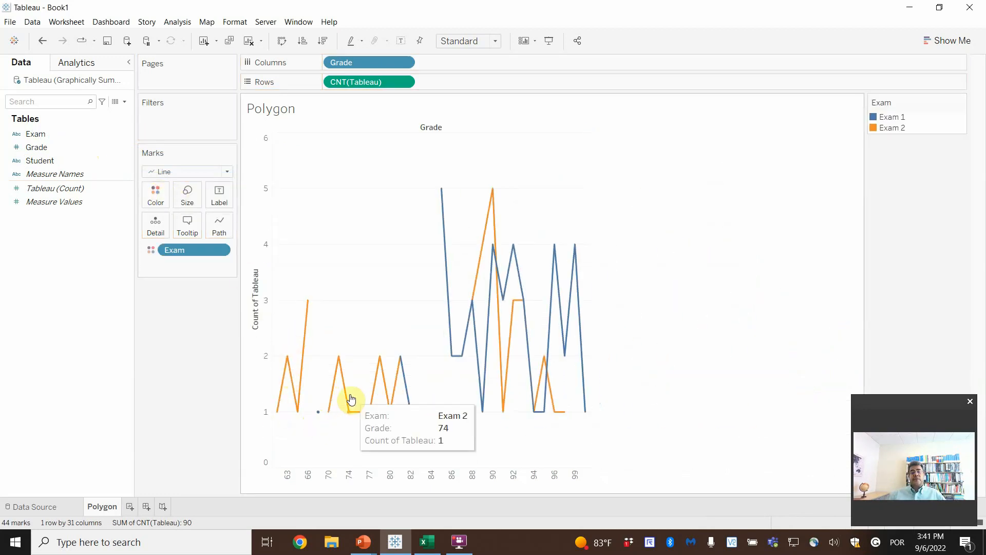
mouse_move(318, 417)
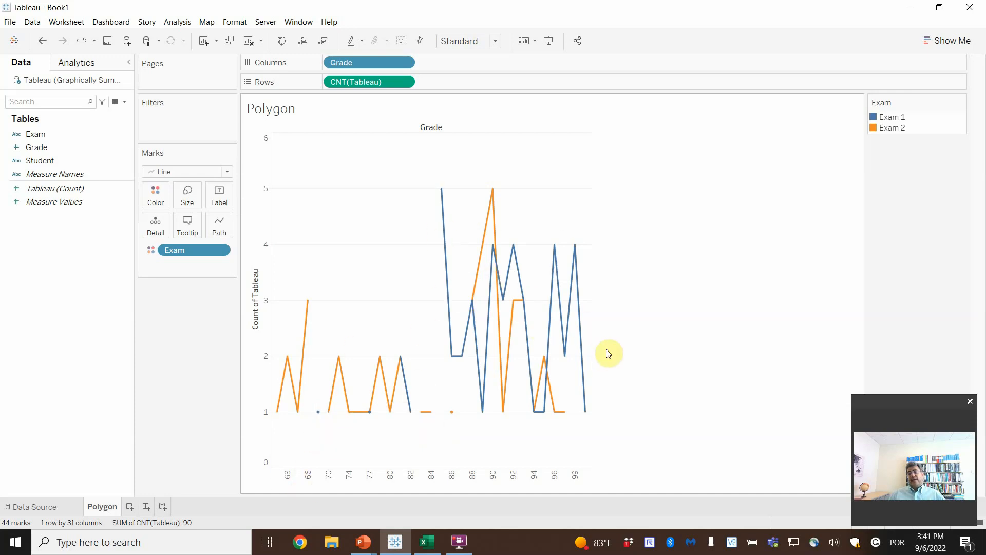
Step: Try the stacked bars, packed bubbles, treemap, heat map, highlight table and text table chart types on the Polygon sheet
left_click(954, 40)
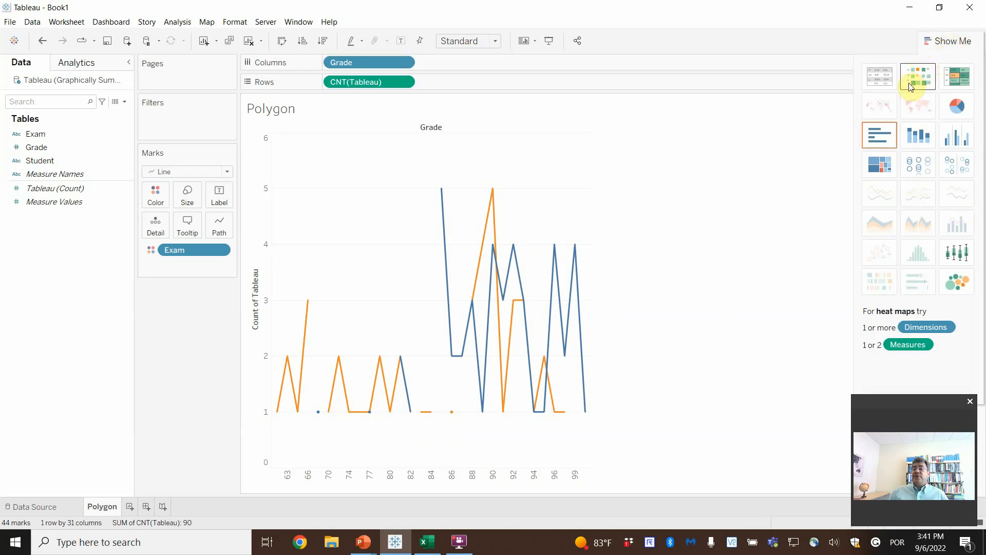
left_click(921, 139)
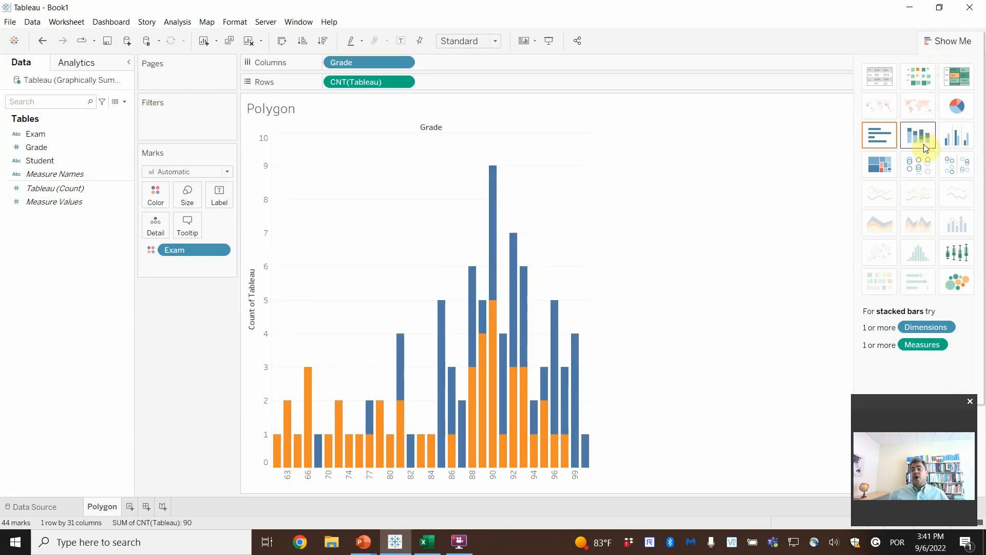
left_click(968, 287)
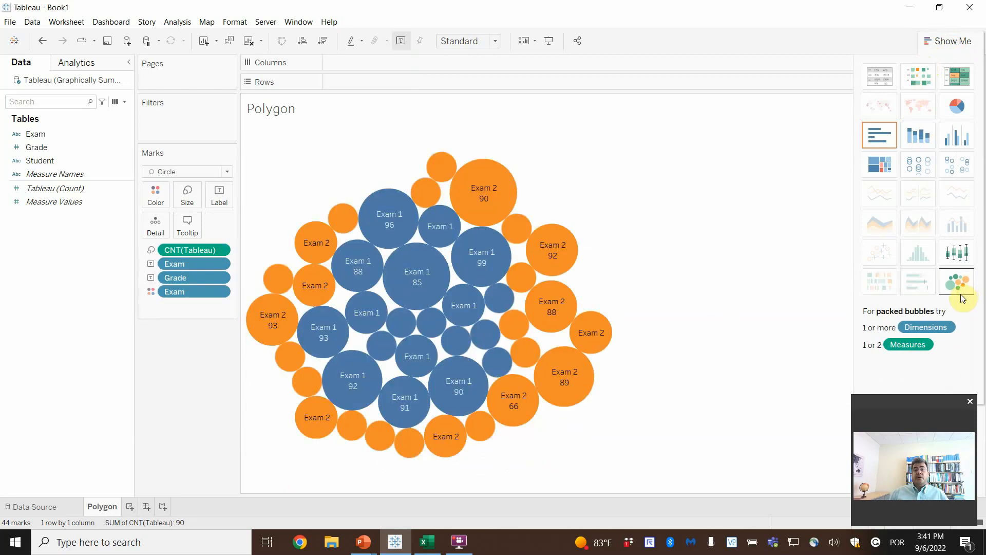
left_click(882, 163)
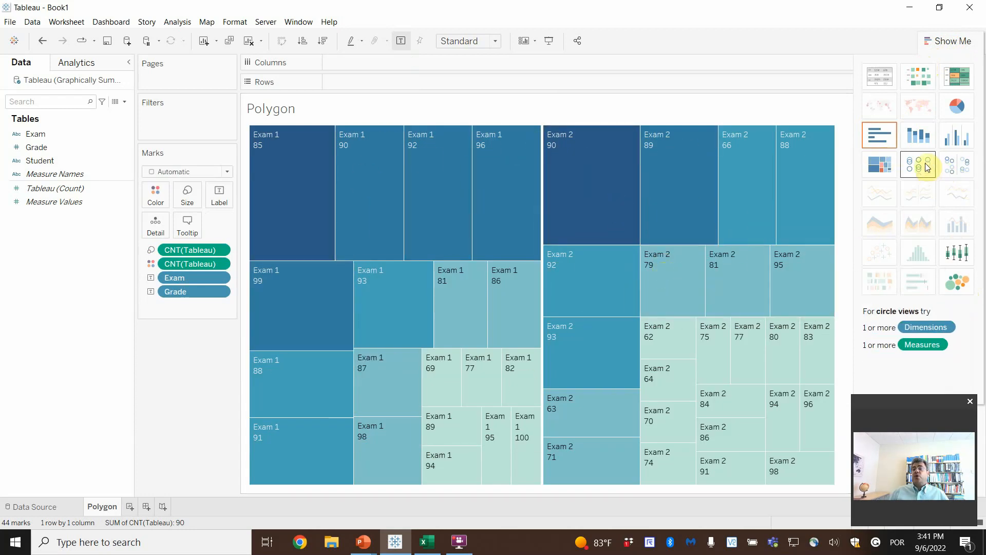
left_click(919, 77)
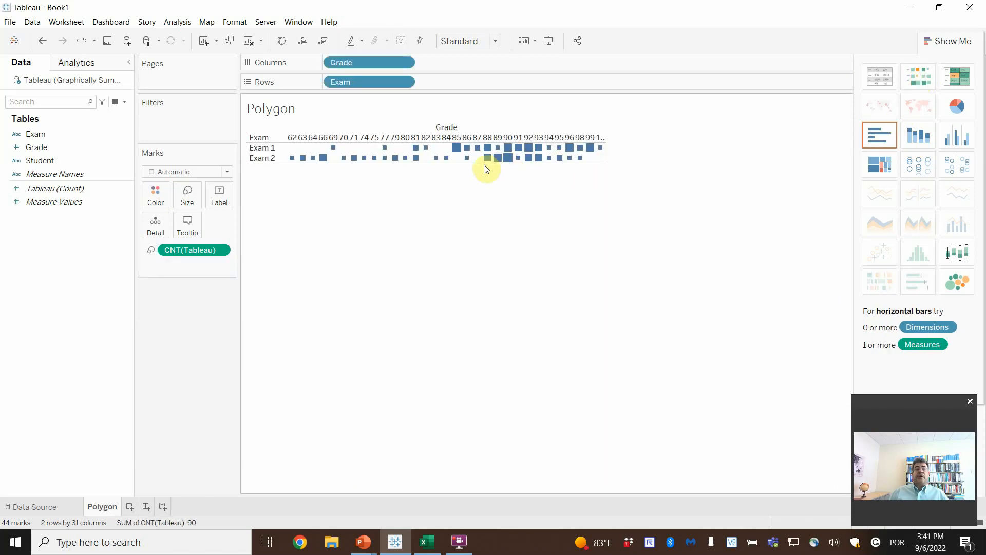
left_click(963, 78)
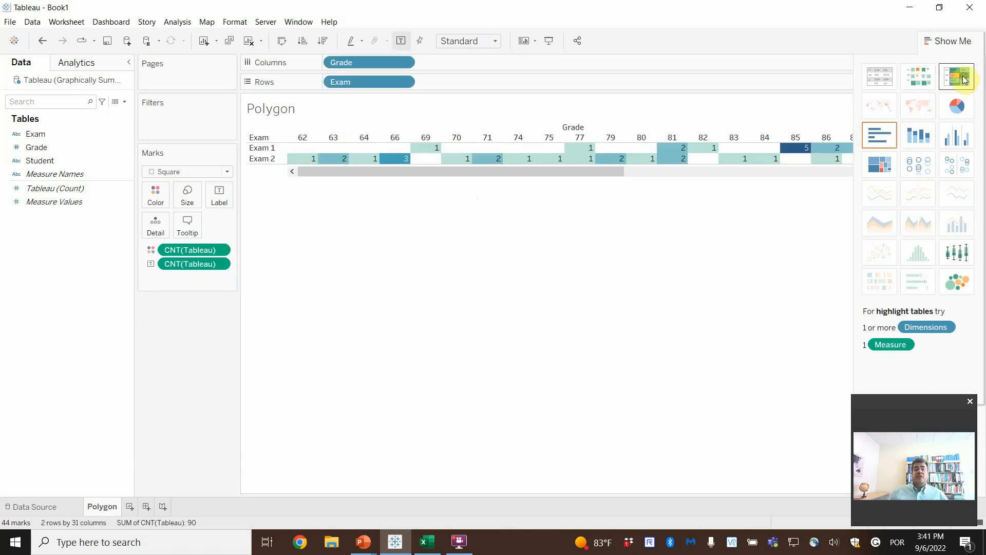
left_click(879, 74)
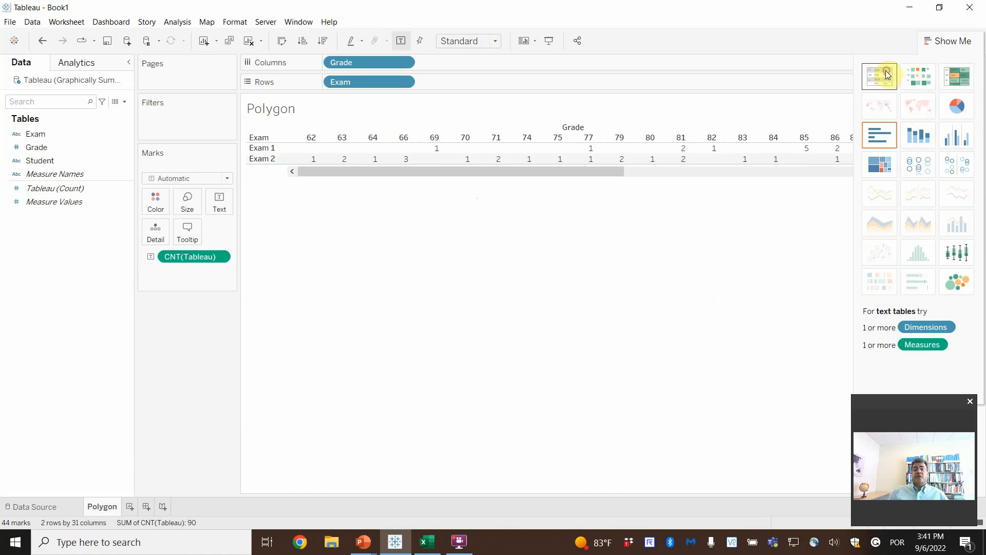
Step: Try the horizontal bars chart type on the Polygon sheet with its mark type set to Line
left_click(880, 136)
left_click(211, 172)
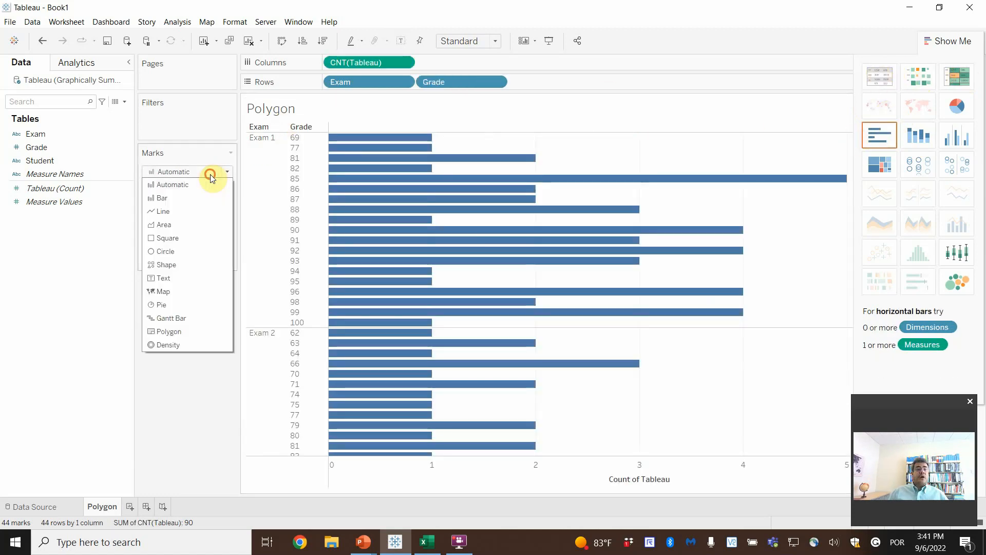
left_click(160, 211)
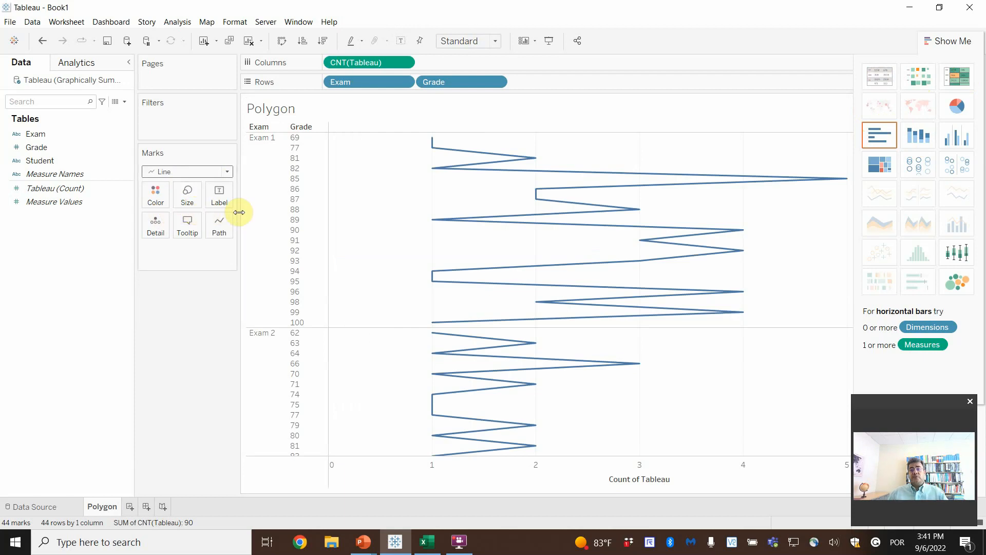
Step: Undo the chart type trials to restore the line chart of grade counts colored by Exam
key("ctrl+z")
key("ctrl+z")
key("ctrl+z")
key("ctrl+z")
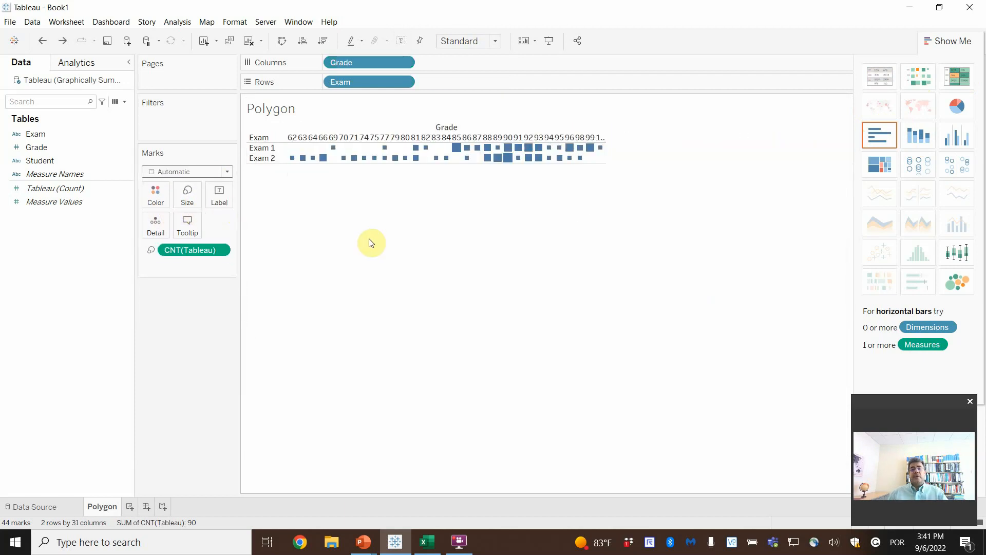
key("ctrl+z")
key("ctrl+y")
key("ctrl+y")
key("ctrl+y")
key("ctrl+y")
key("ctrl+y")
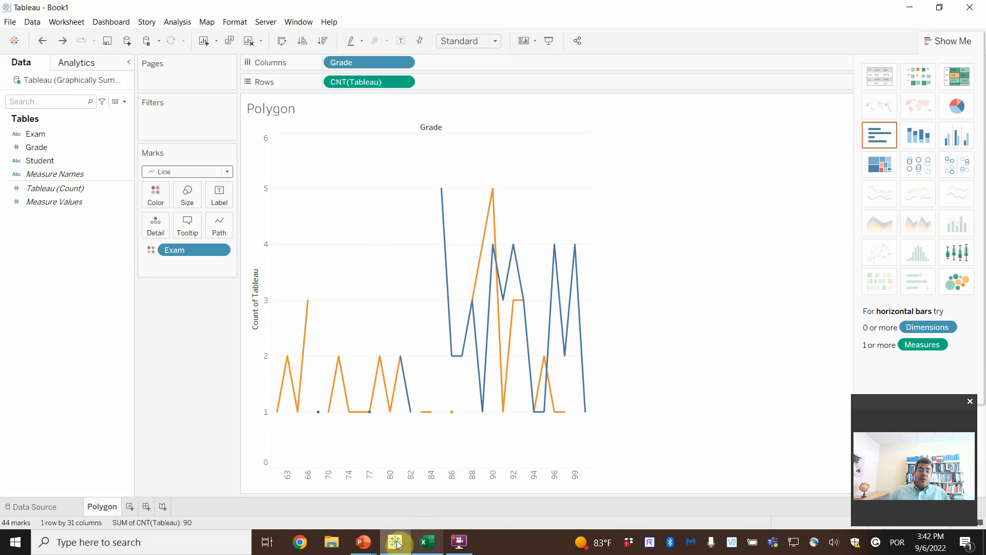
Step: Switch to the PowerPoint slide show, review the Frequency Polygons slide and advance to the Ogive slide
left_click(364, 542)
left_click(397, 488)
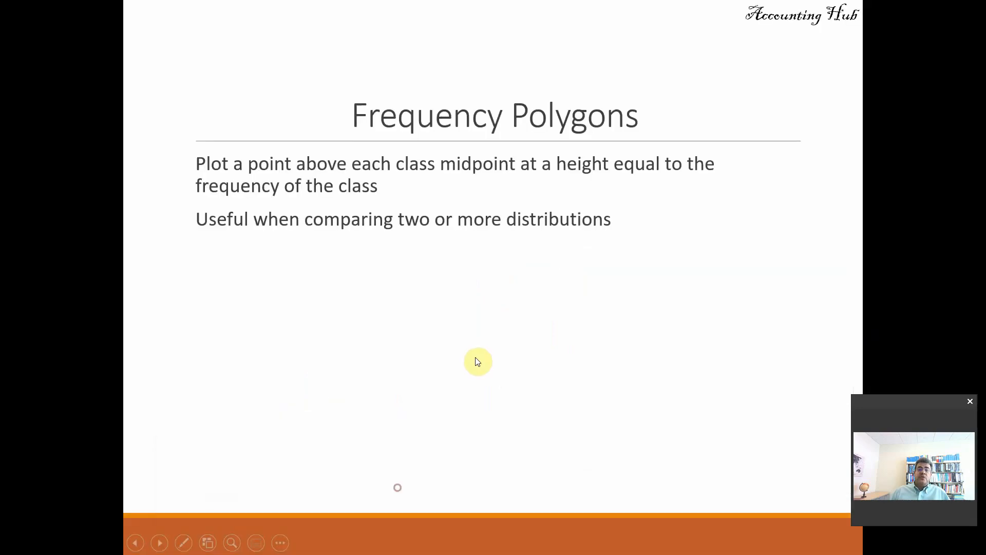
left_click(477, 361)
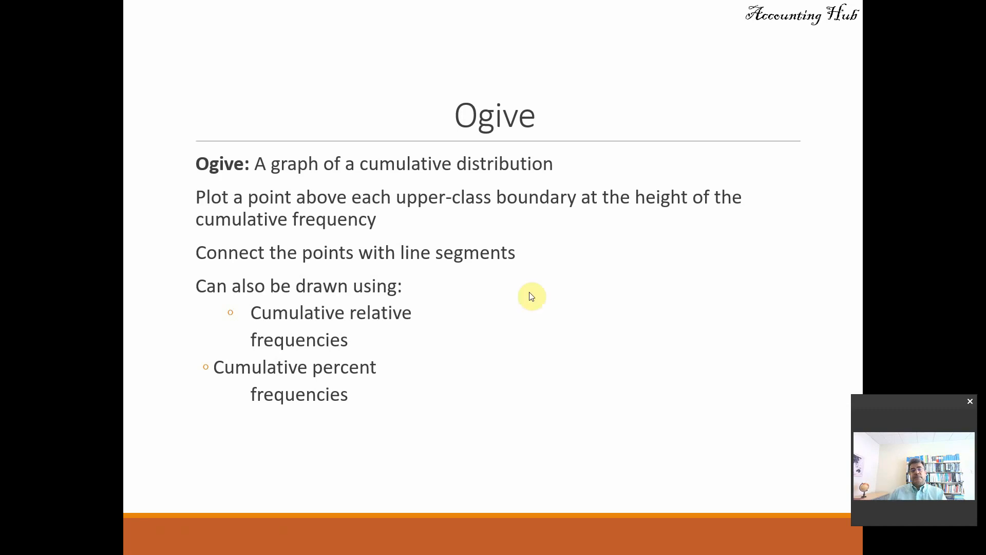
Step: Switch back to Tableau, add a new worksheet and rename it Ogive
key("alt+Tab")
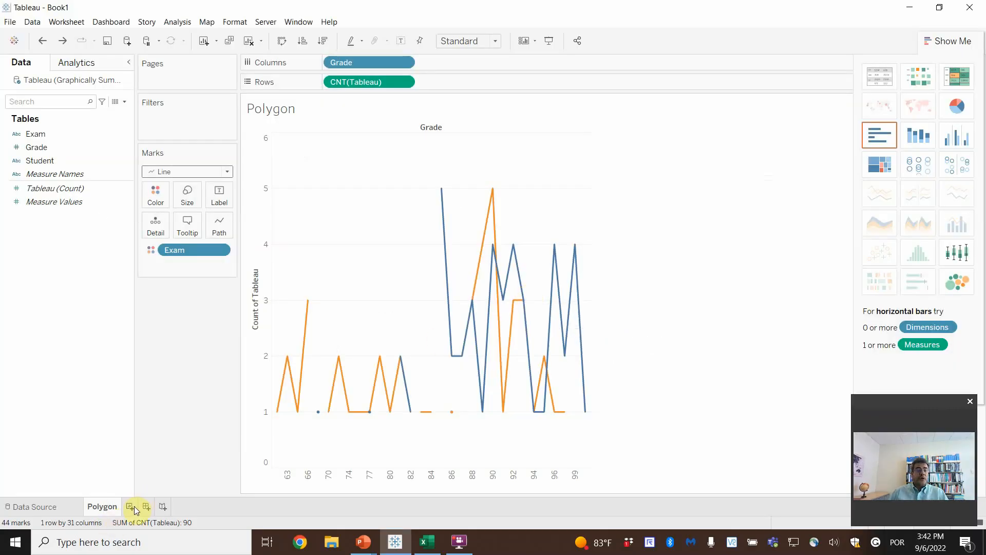
left_click(131, 507)
double_click(135, 505)
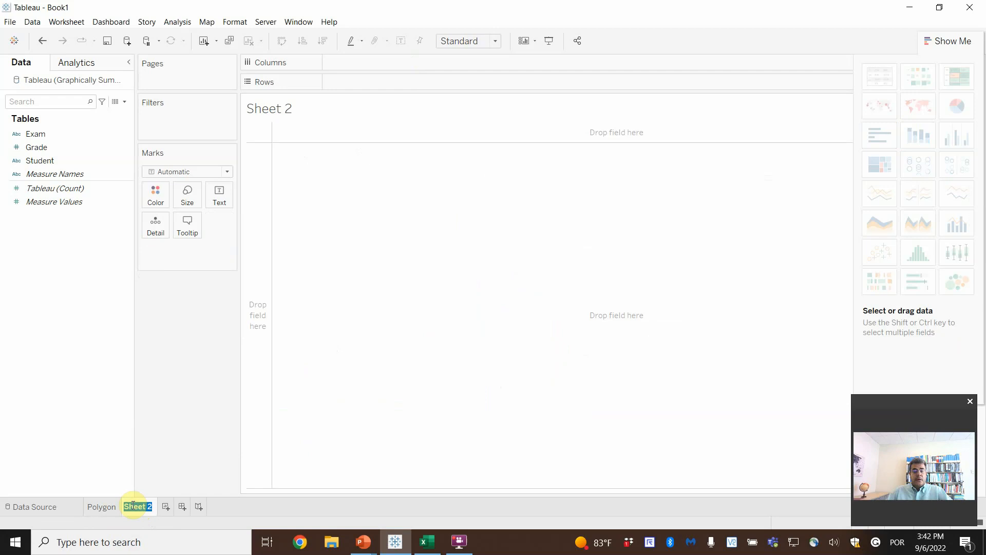
type("Ogive")
key("Return")
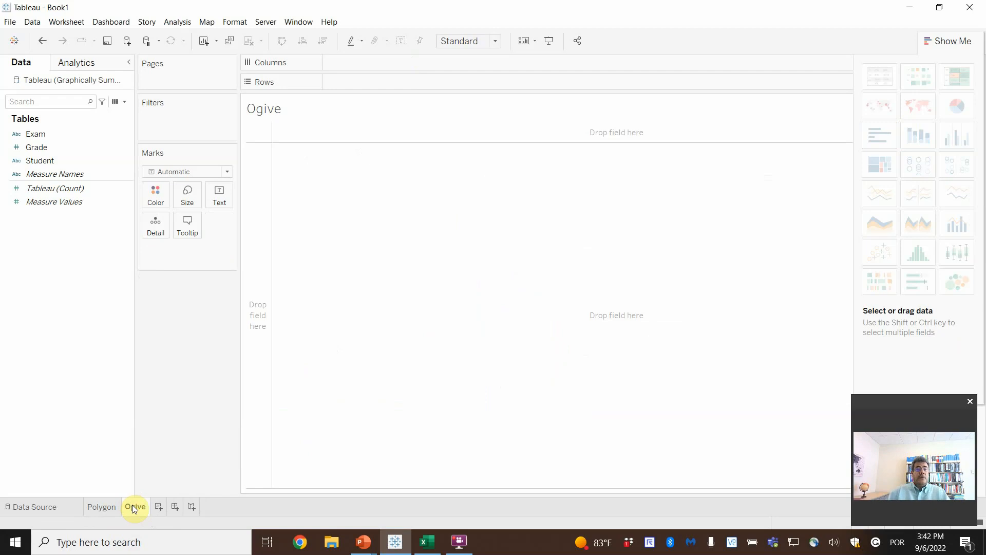
Step: Glance at the Polygon sheet for reference, and on the Ogive sheet place Grade on Rows and Tableau (Count) on Columns
left_click(100, 507)
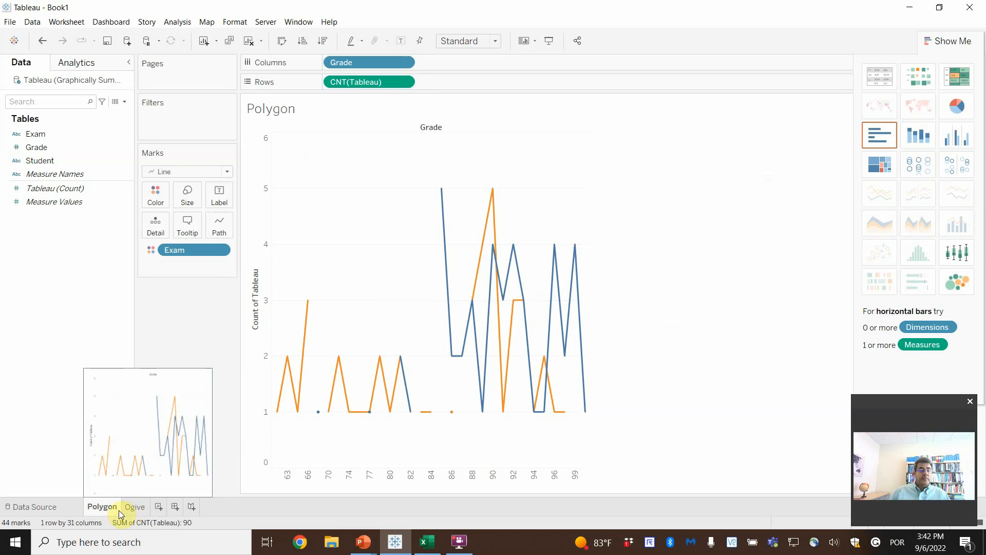
left_click(133, 507)
left_click(47, 149)
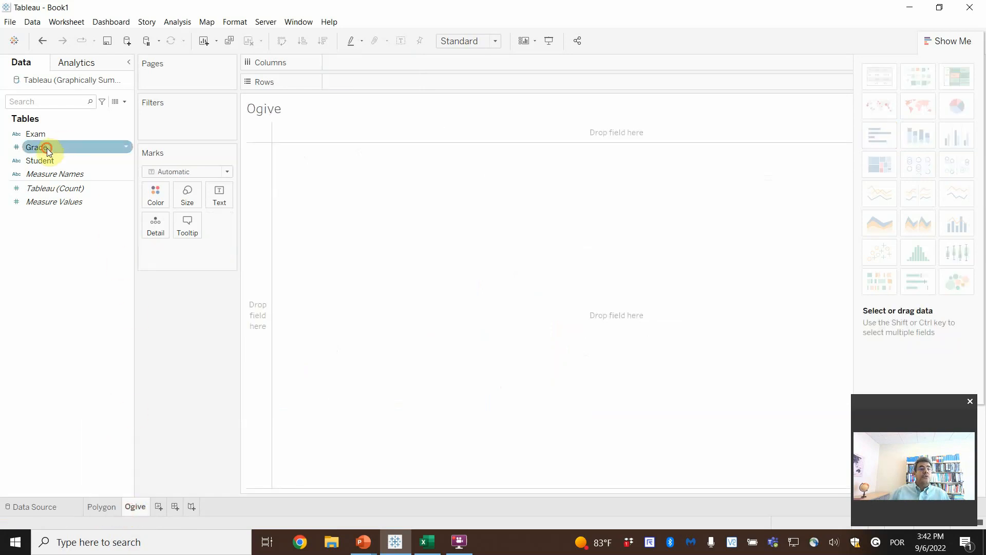
left_click_drag(47, 149, 356, 85)
left_click(46, 189)
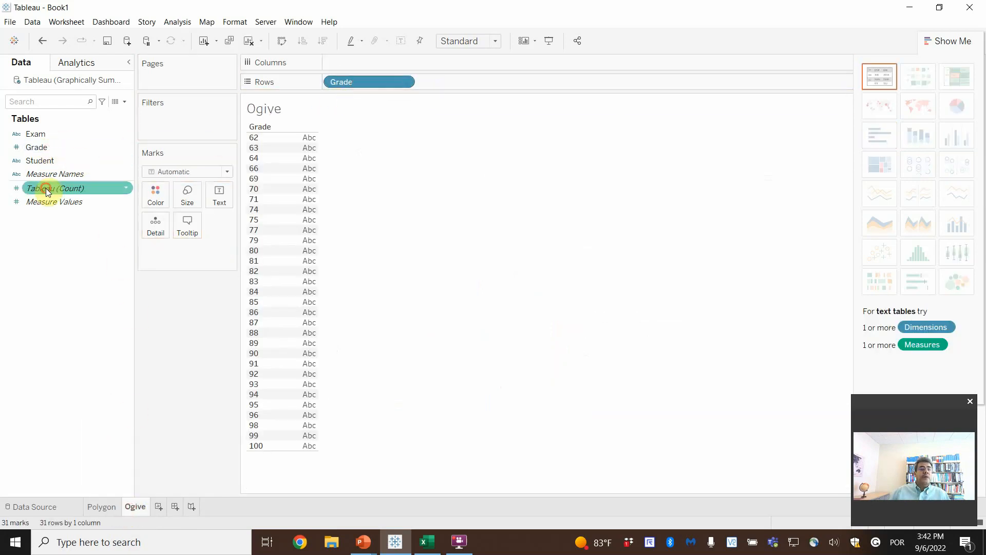
left_click_drag(46, 190, 366, 61)
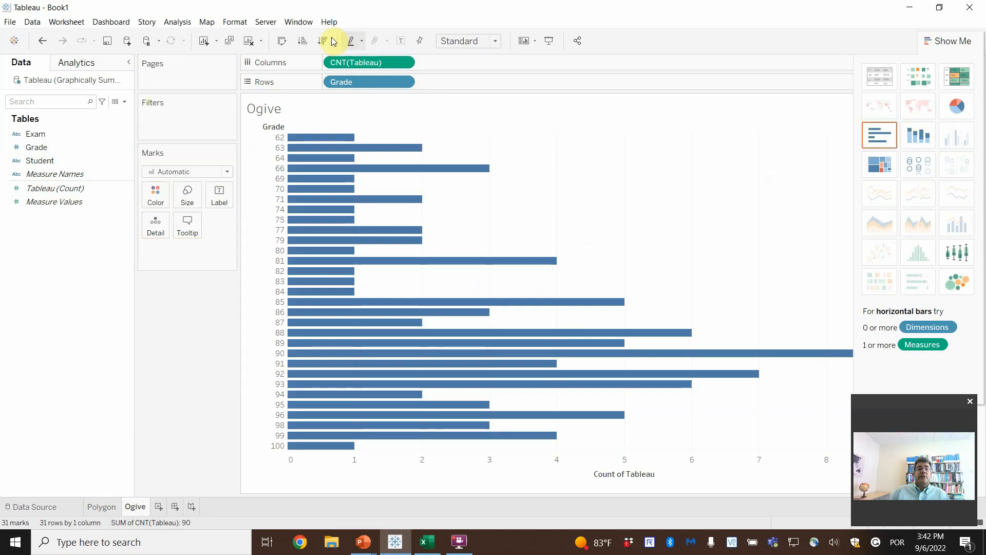
Step: Swap the rows and columns of the Ogive chart and change its mark type to Line
left_click(281, 40)
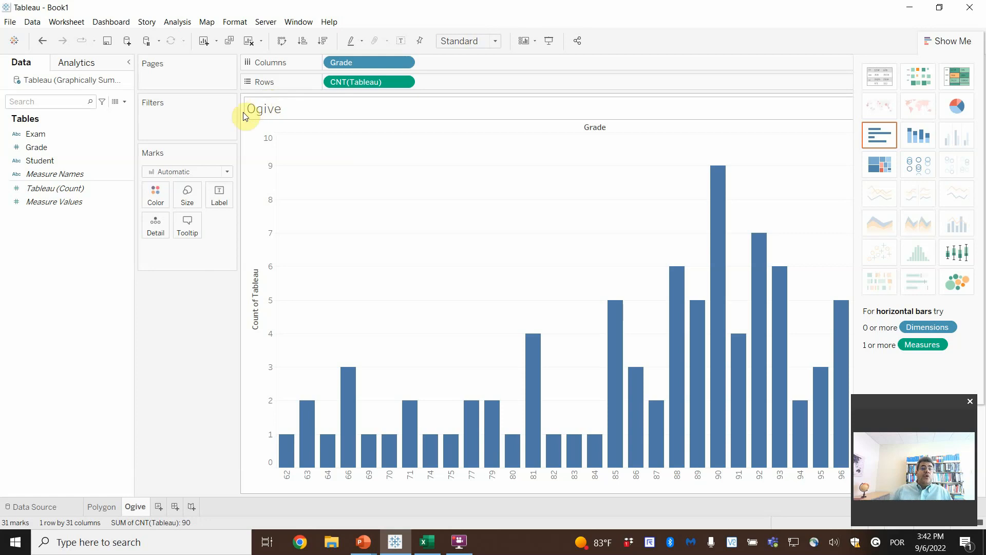
left_click(188, 173)
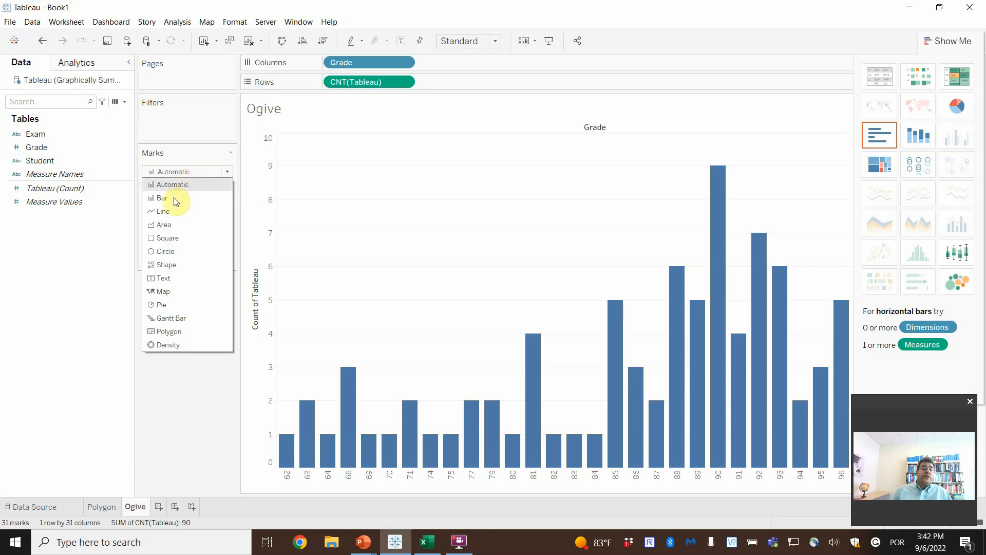
left_click(168, 212)
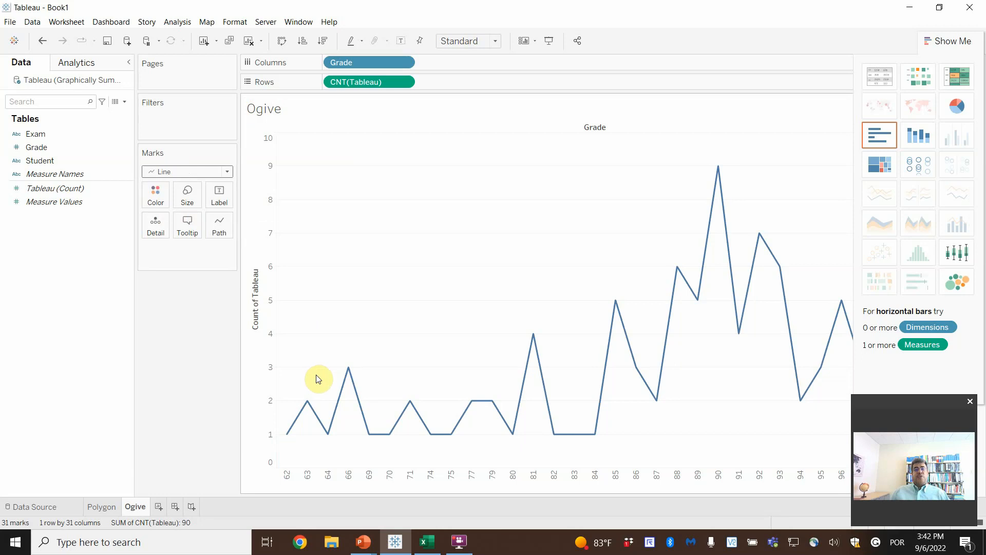
Step: Add a Running Total table calculation to the CNT(Tableau) measure on Rows
left_click(405, 82)
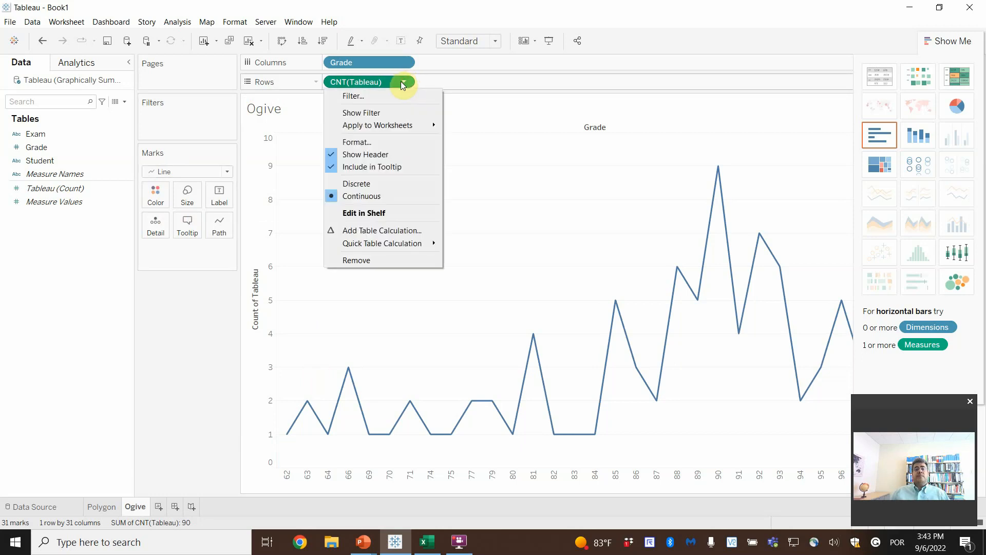
left_click(378, 235)
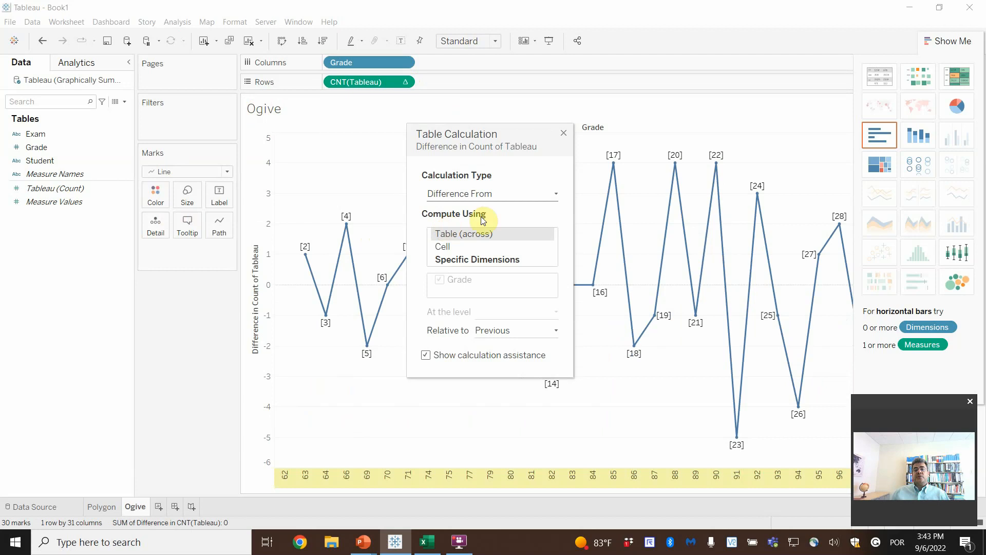
left_click(555, 193)
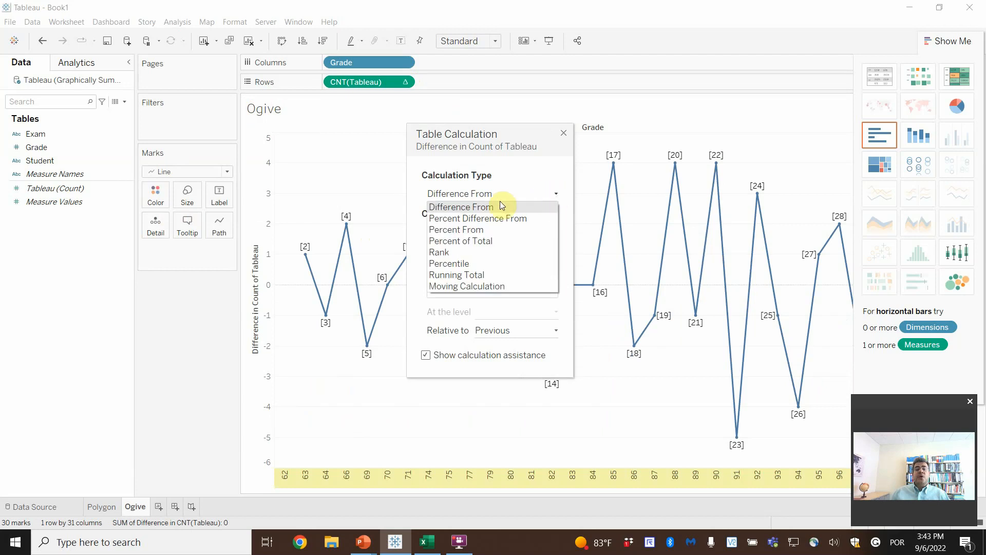
left_click(465, 276)
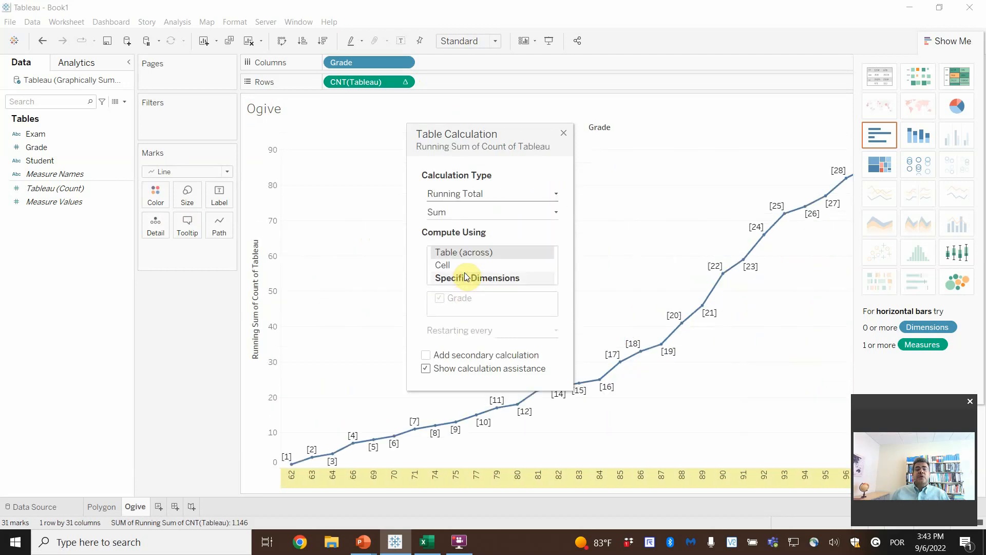
left_click(564, 135)
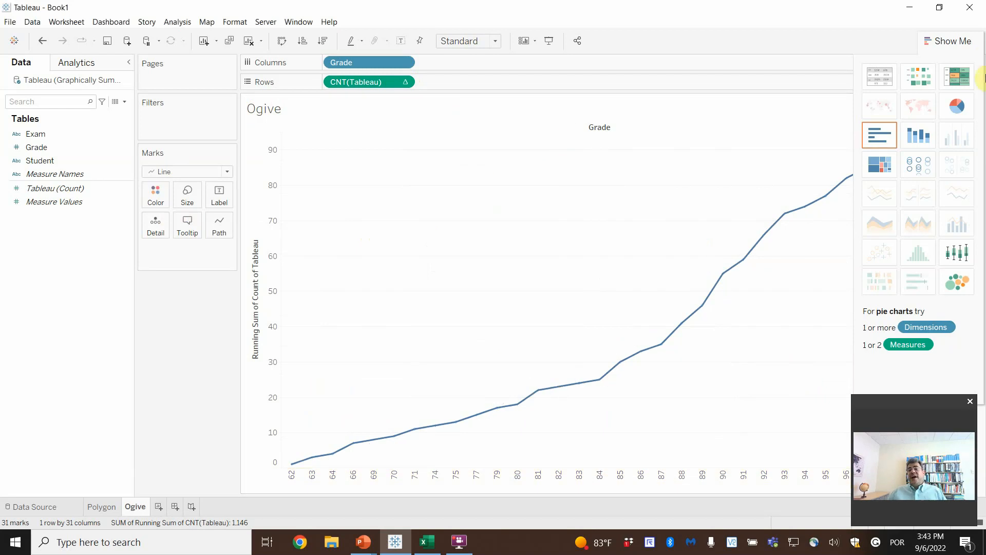
Step: Hide the chart type suggestions and inspect the cumulative counts at the low grades and at the highest grade
left_click(950, 49)
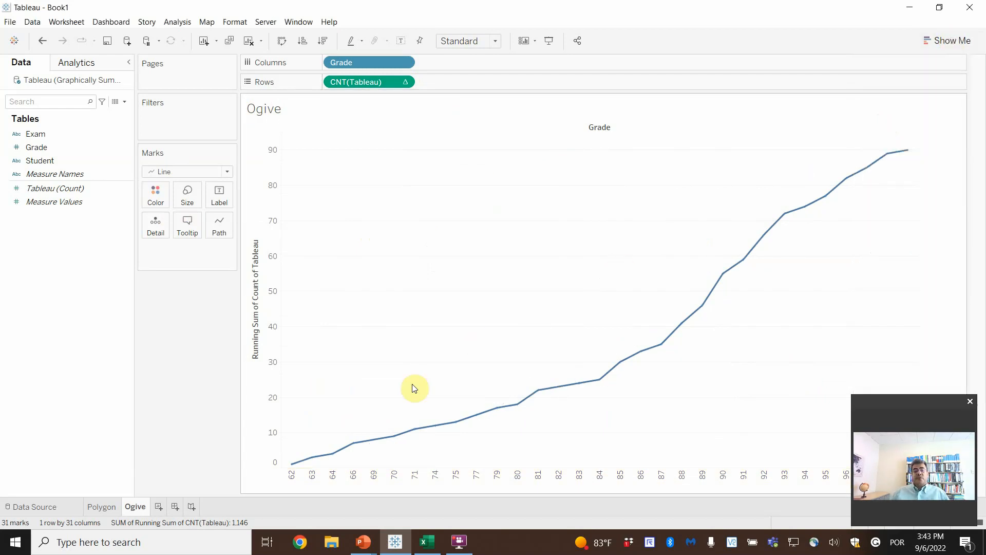
mouse_move(291, 466)
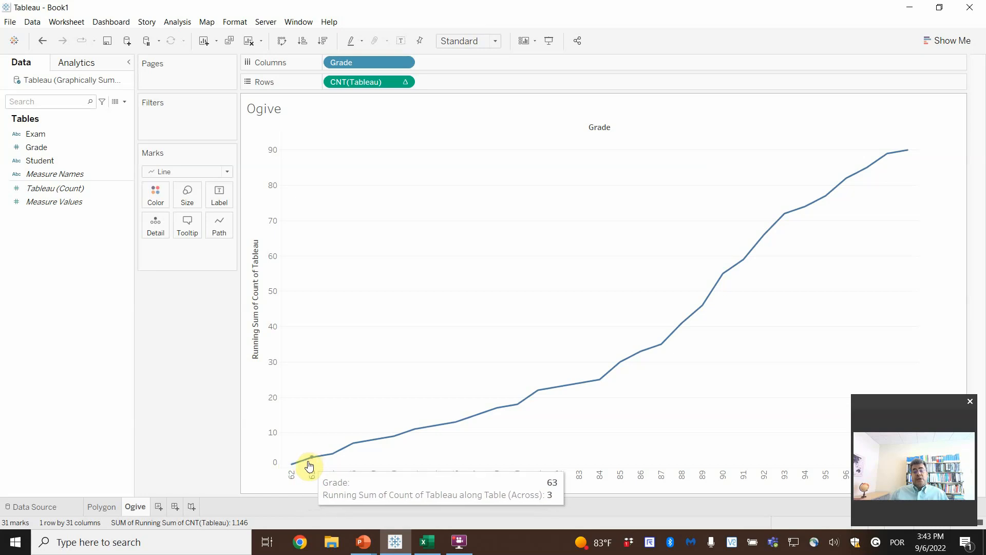
mouse_move(352, 452)
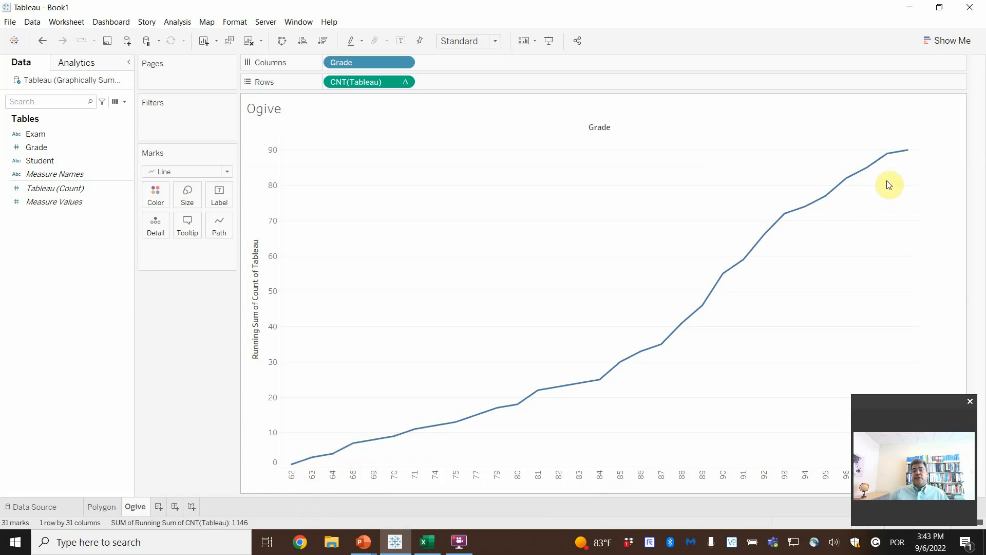
mouse_move(909, 153)
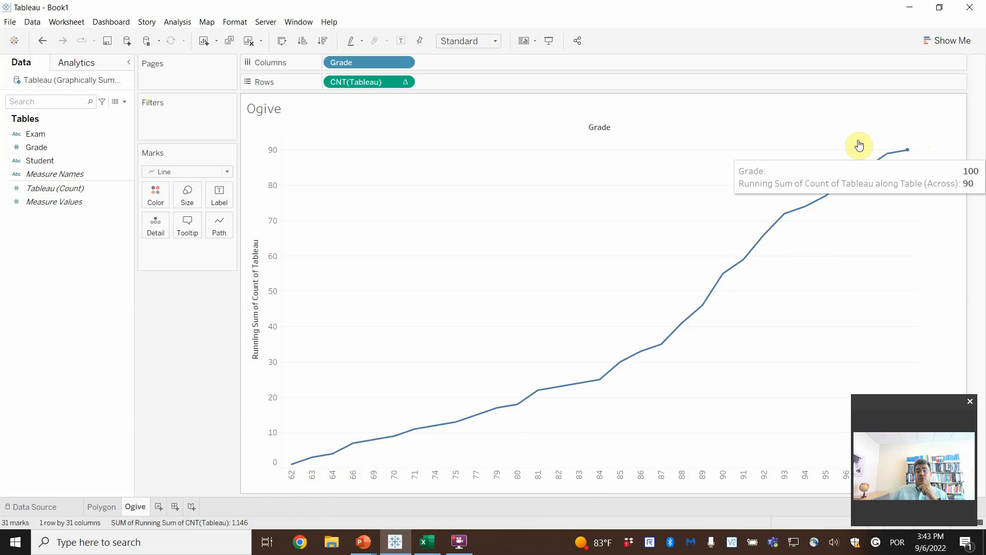
Step: Color the ogive by Exam and check the values near the upper end of the two lines
left_click(38, 135)
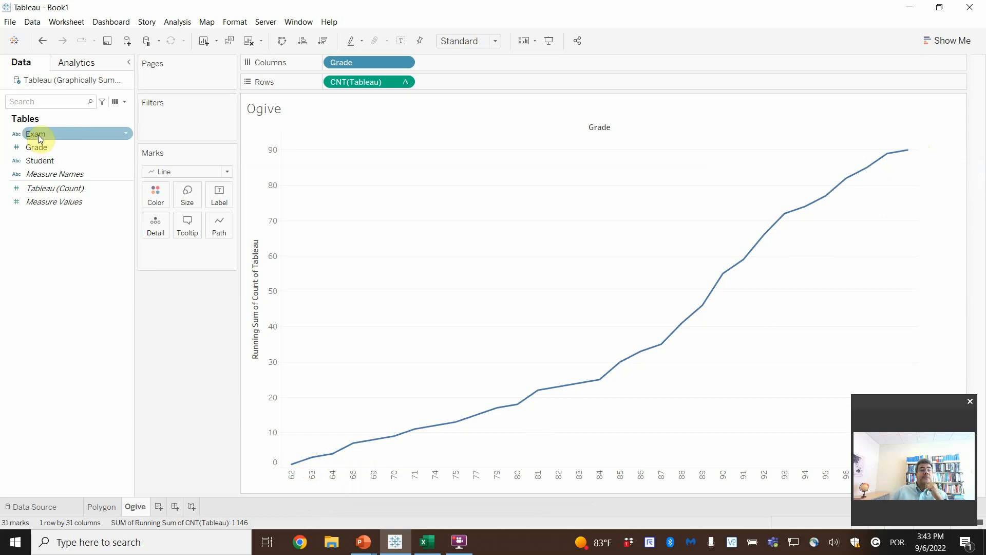
left_click_drag(38, 134, 150, 198)
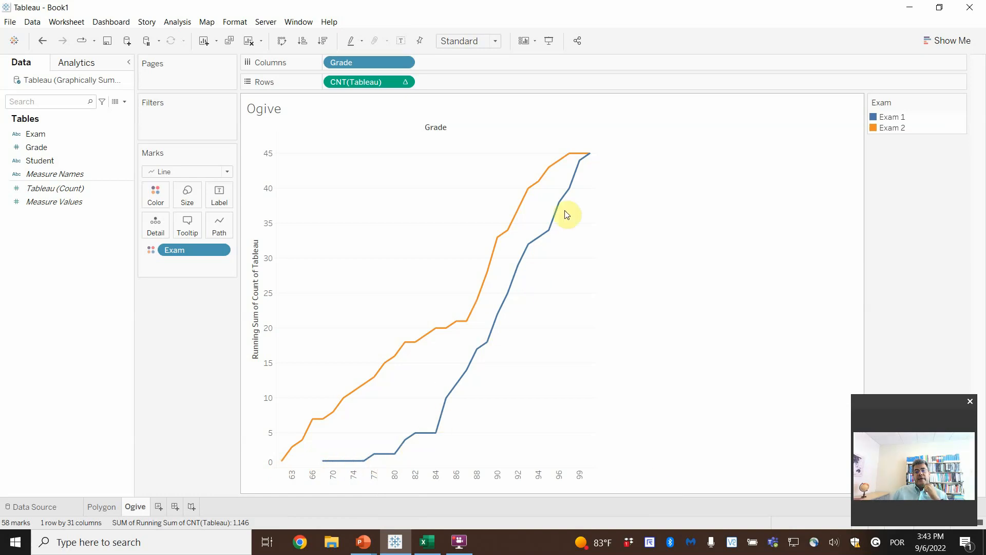
mouse_move(593, 157)
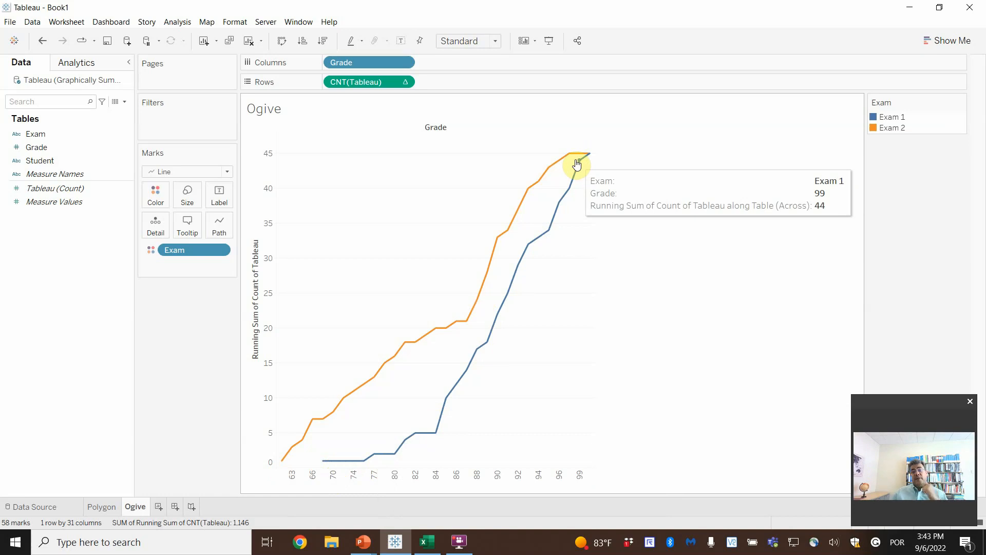
Step: Label the points of both ogive lines with Tableau (Count)
left_click(93, 161)
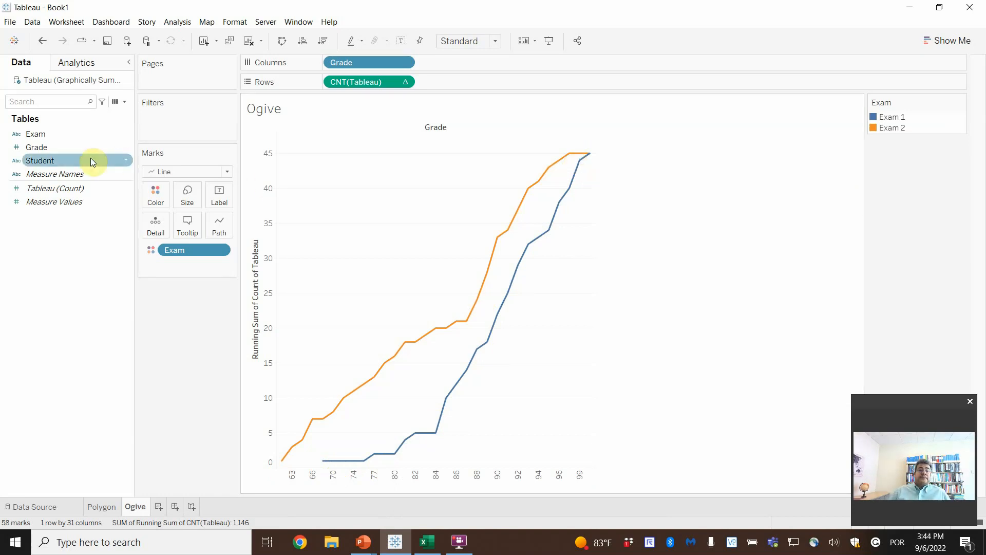
left_click(63, 151)
mouse_move(57, 149)
left_mouse_down()
mouse_move(151, 179)
mouse_move(51, 151)
left_mouse_up()
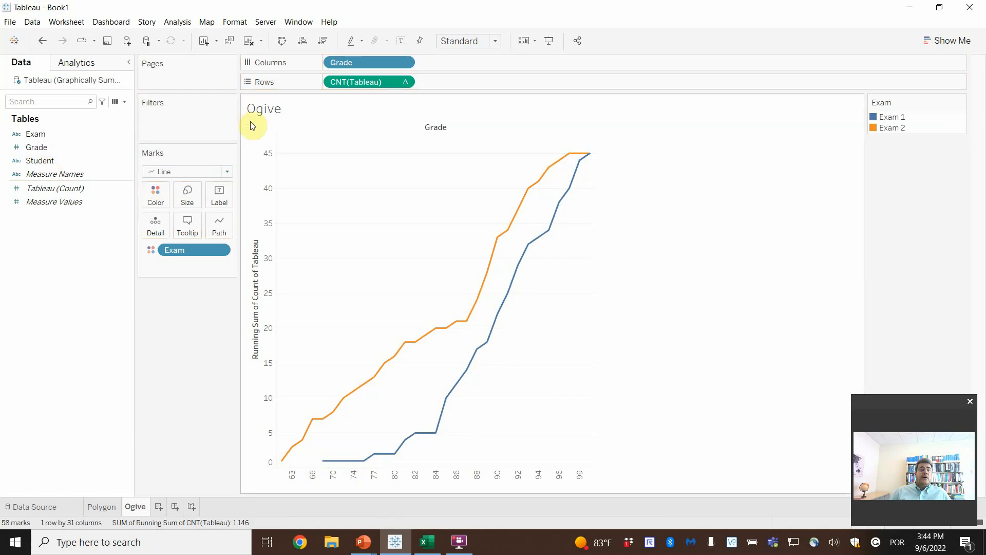
left_click(60, 189)
left_click_drag(61, 194, 220, 197)
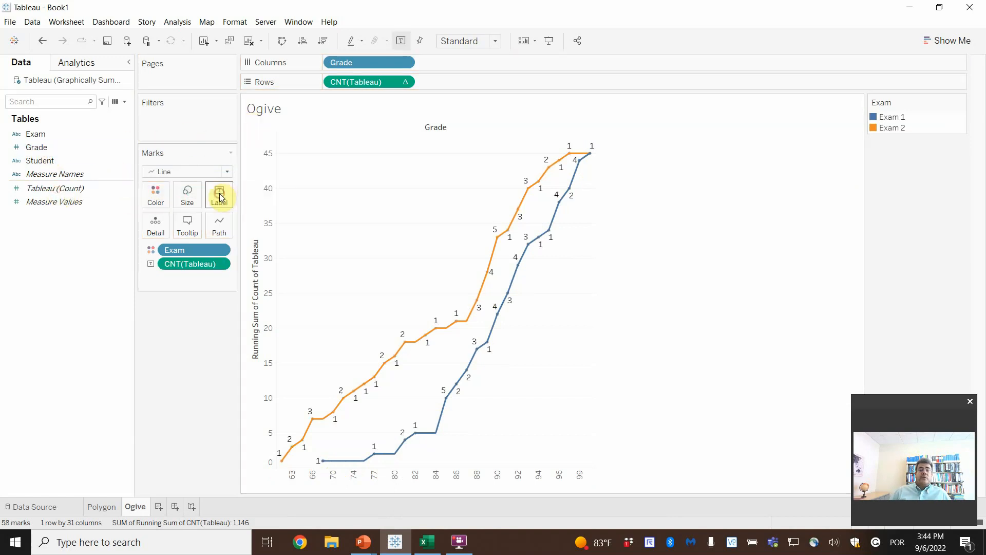
Step: Add a Running Total table calculation to the CNT(Tableau) label
left_click(222, 264)
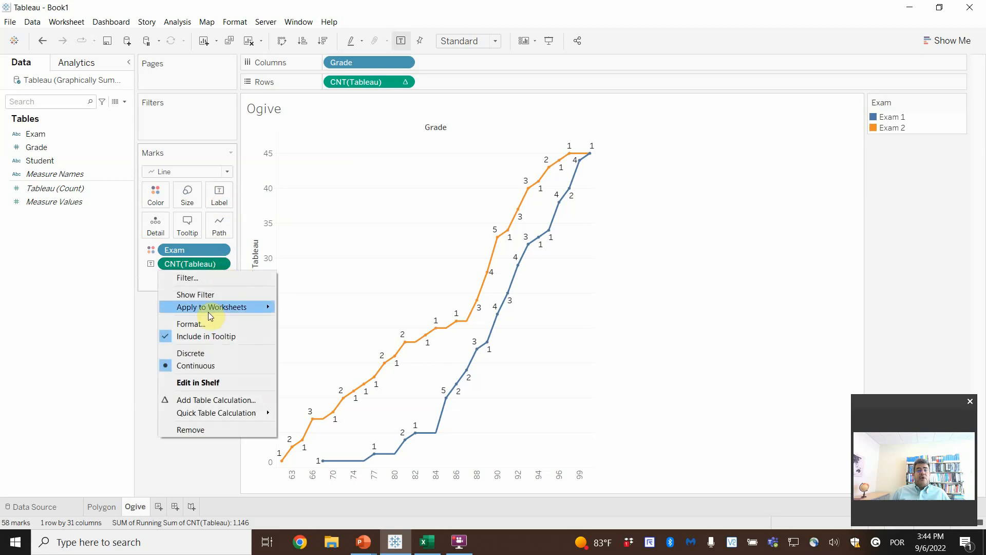
left_click(207, 404)
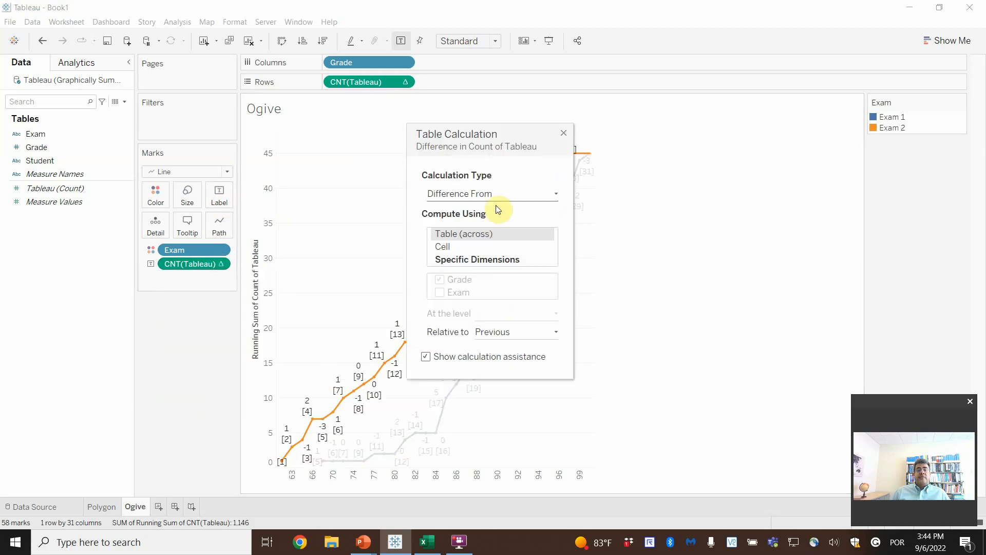
left_click(504, 195)
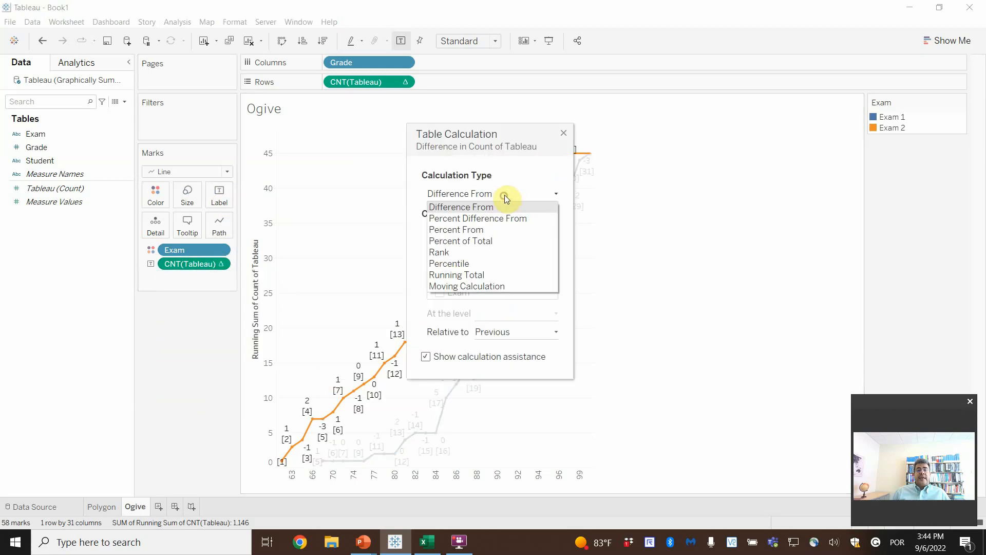
left_click(456, 275)
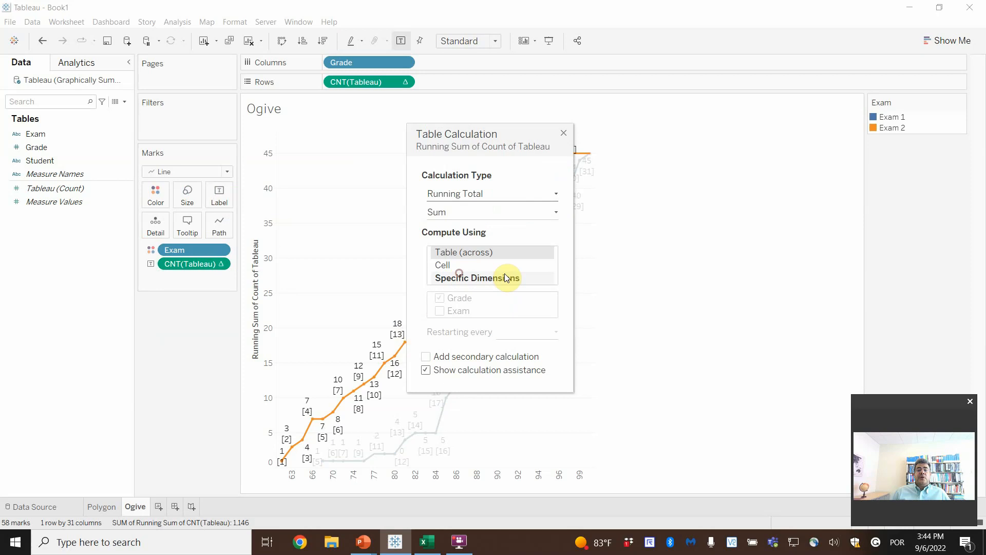
left_click(567, 132)
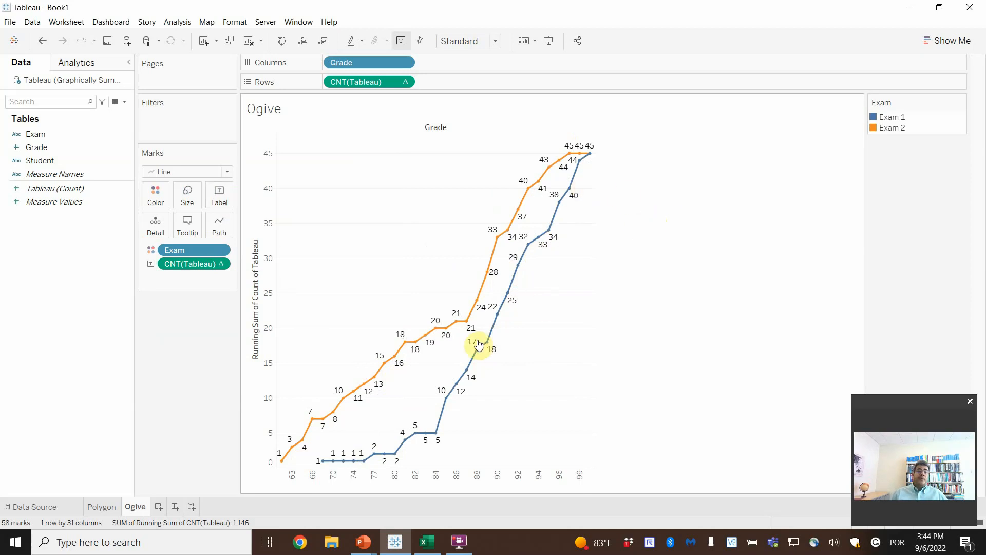
Step: Duplicate the Ogive worksheet and rename the copy Ogive (%)
right_click(133, 508)
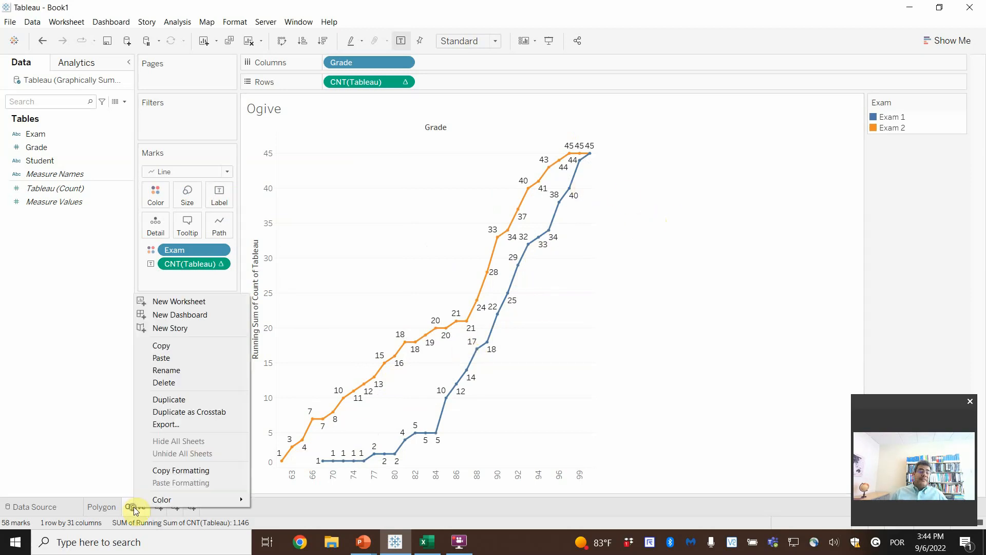
left_click(177, 399)
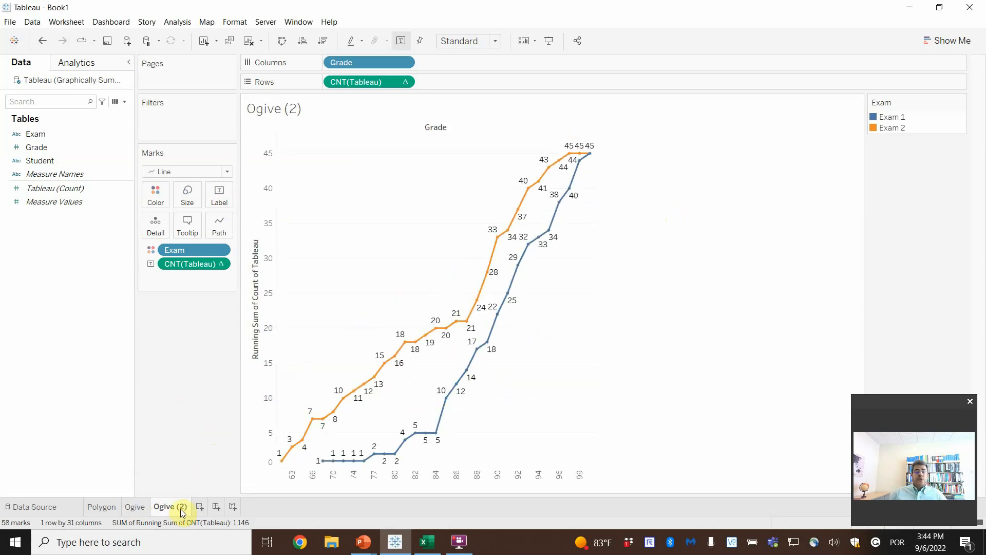
left_click(181, 508)
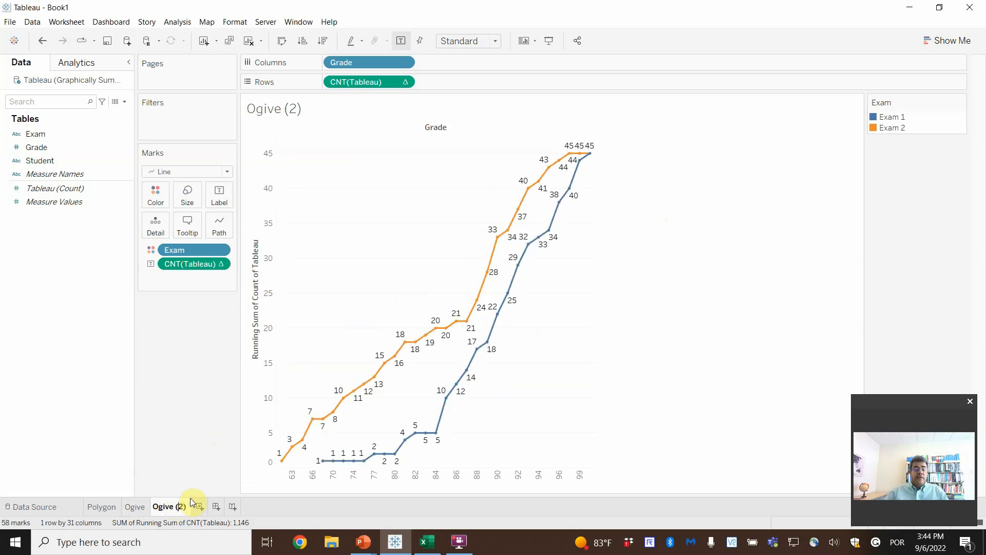
mouse_move(190, 499)
type("%)")
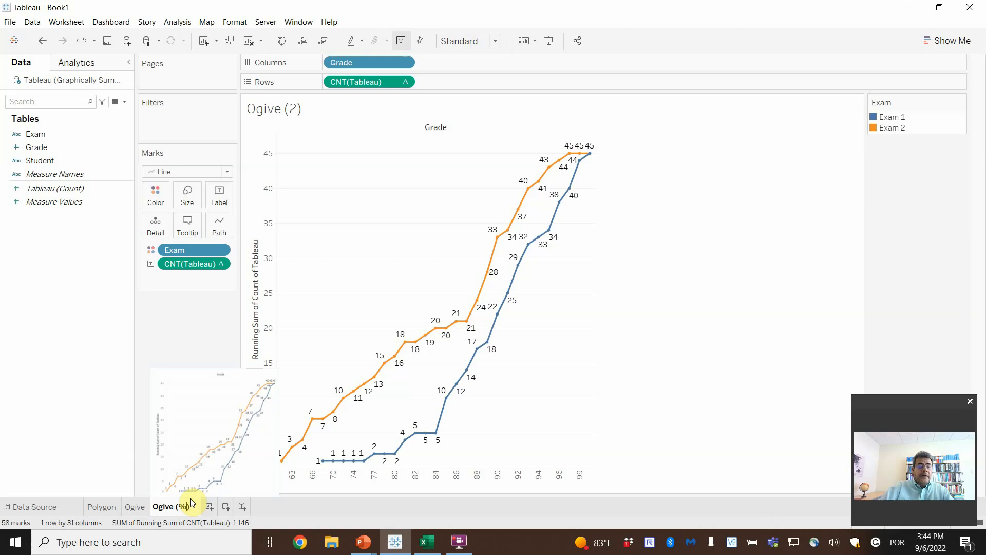
key("Return")
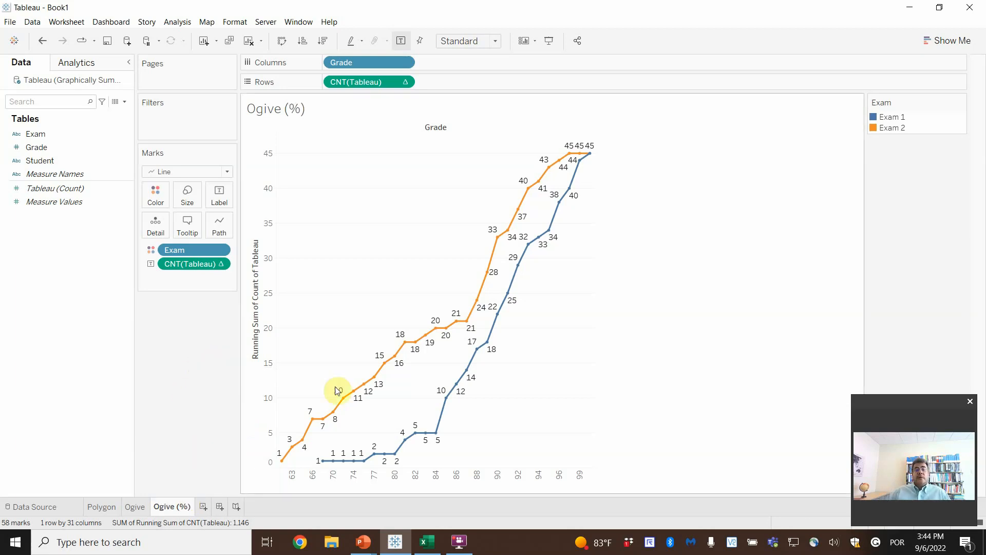
Step: Add a secondary Percent of Total calculation to the running total of CNT(Tableau) on Rows in Ogive (%)
mouse_move(337, 396)
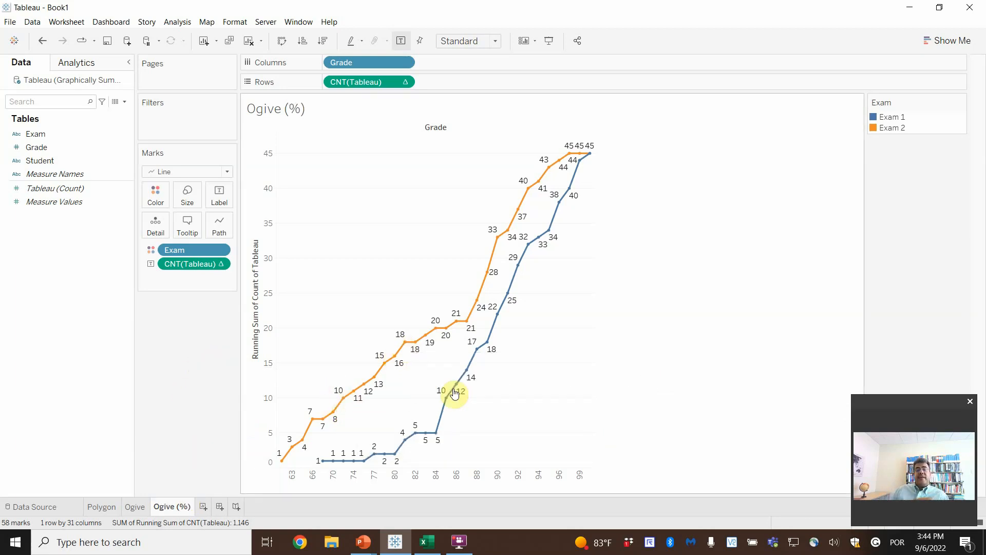
mouse_move(518, 309)
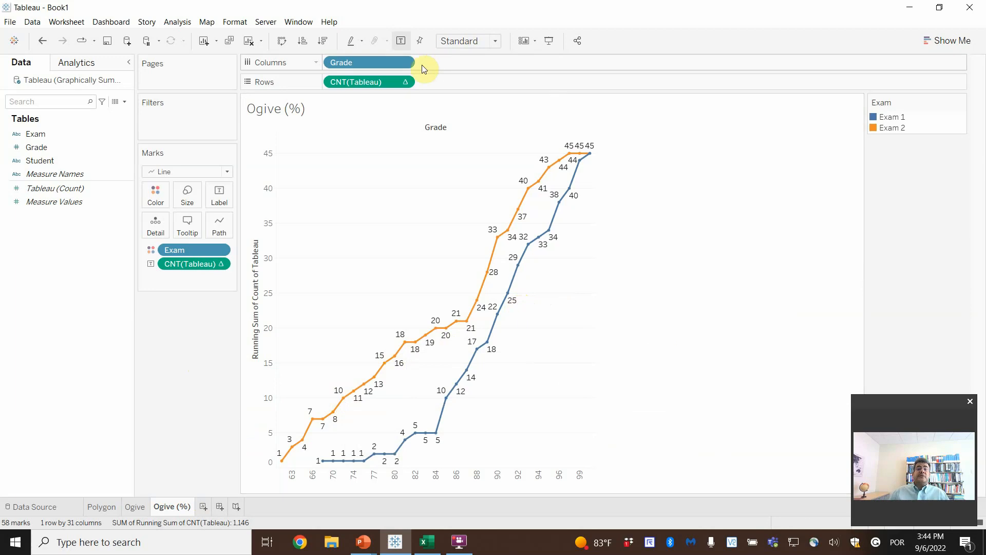
left_click(404, 84)
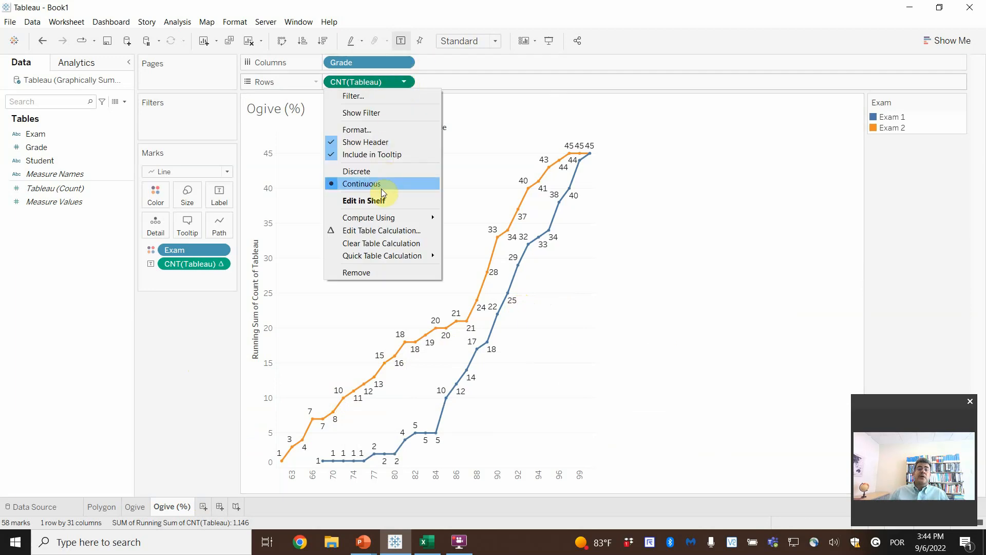
left_click(384, 234)
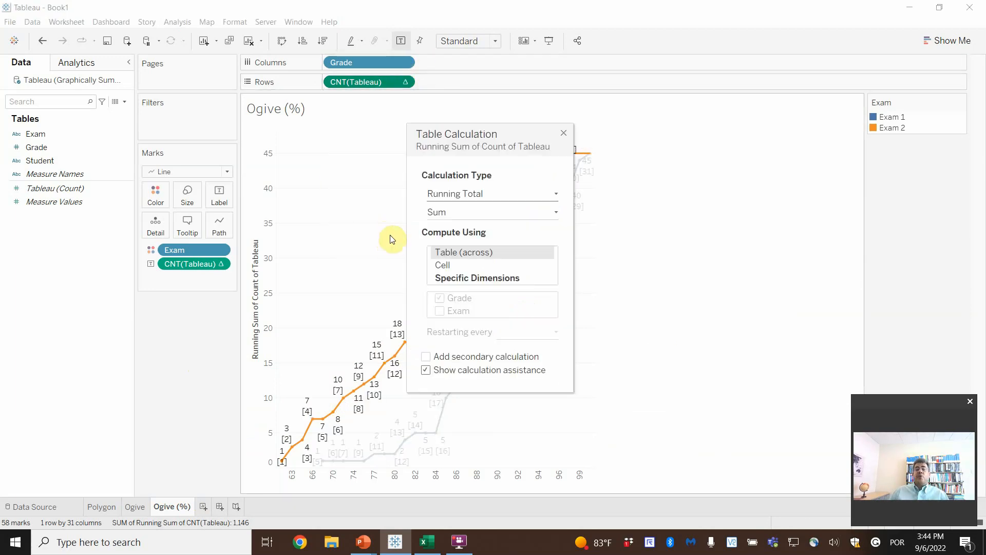
left_click(425, 357)
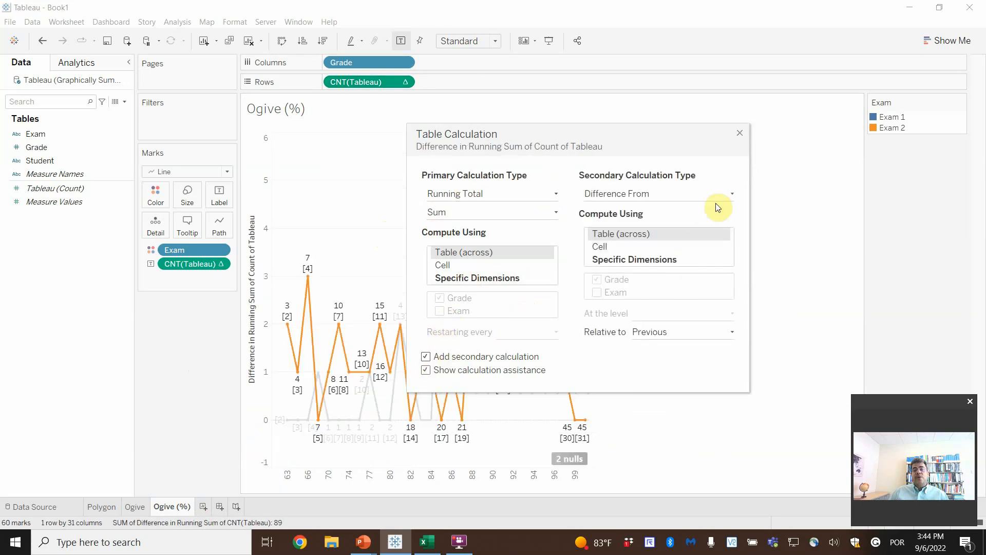
left_click(729, 193)
left_click(624, 241)
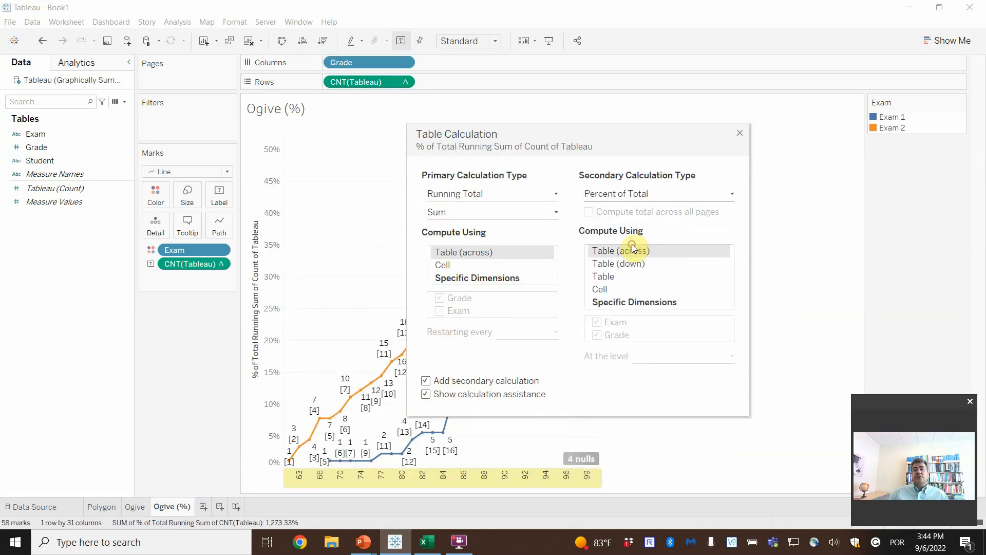
left_click(740, 133)
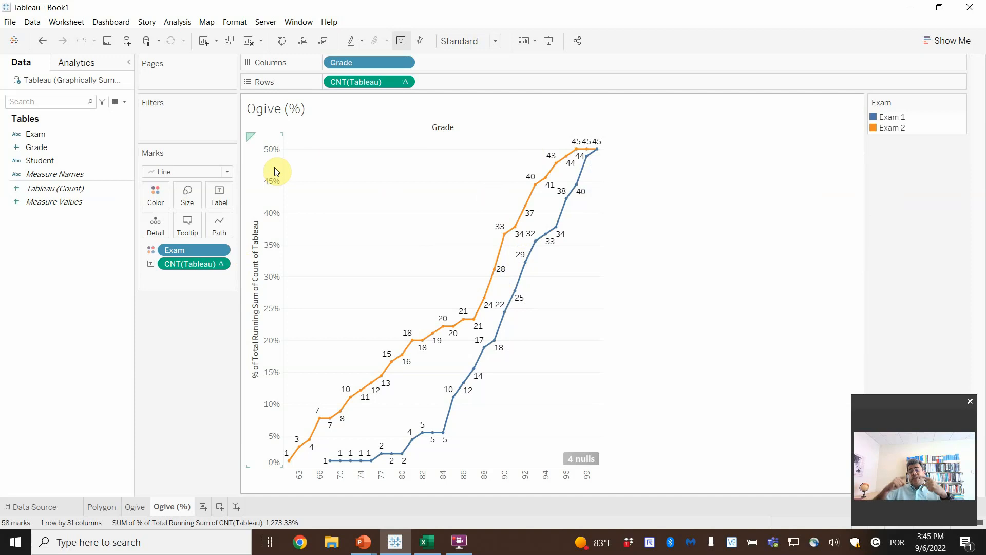
Step: Add a secondary Percent of Total calculation to the running total of the CNT(Tableau) label in Ogive (%)
left_click(220, 264)
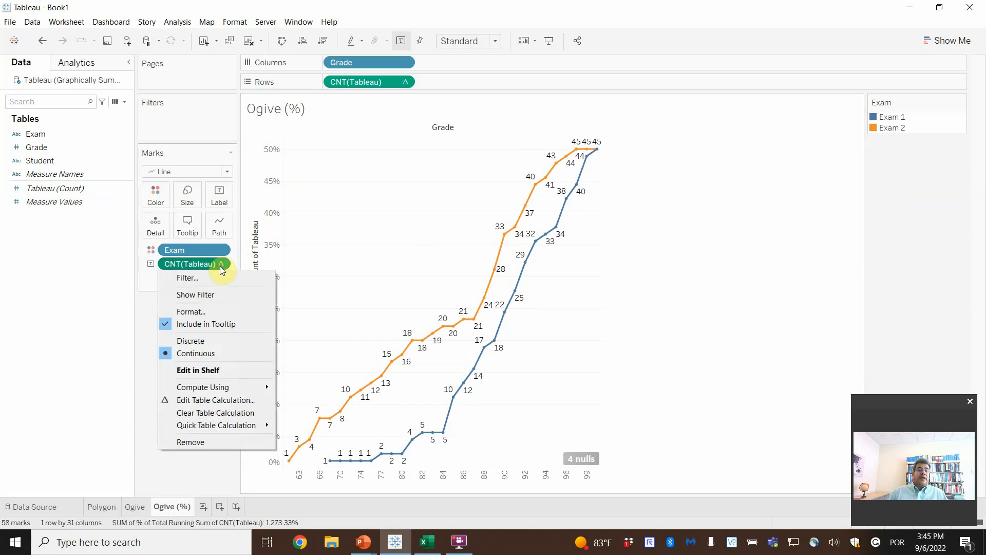
left_click(191, 403)
left_click(425, 357)
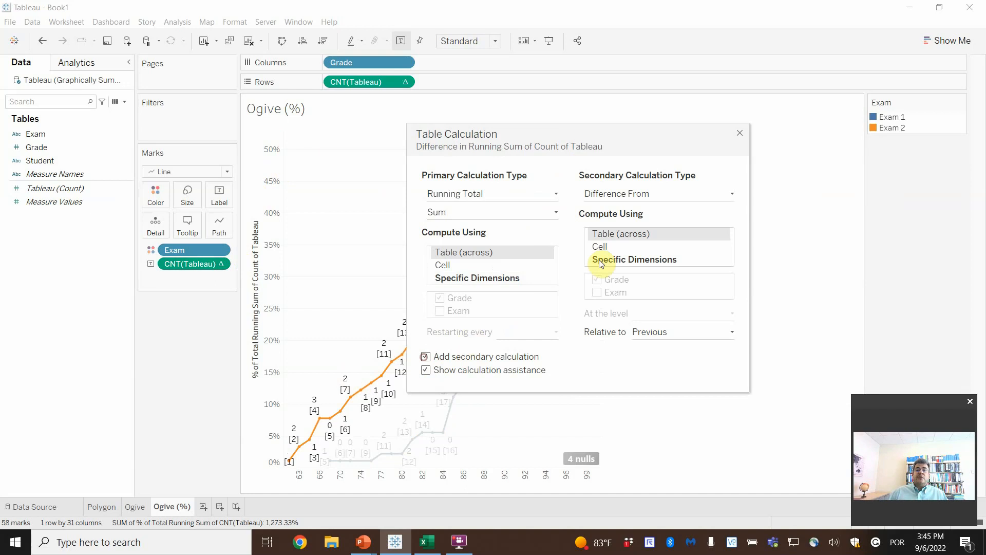
left_click(732, 193)
left_click(649, 239)
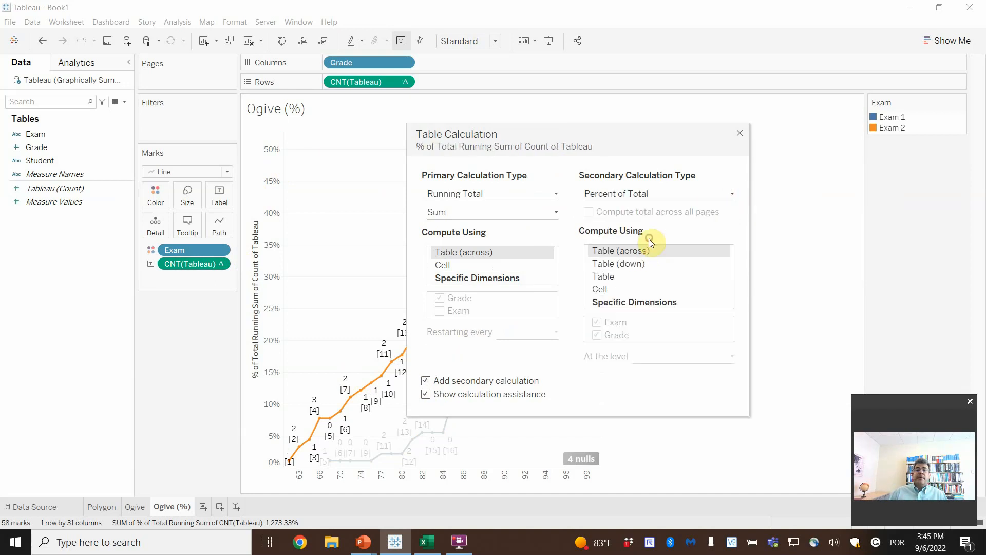
left_click(740, 132)
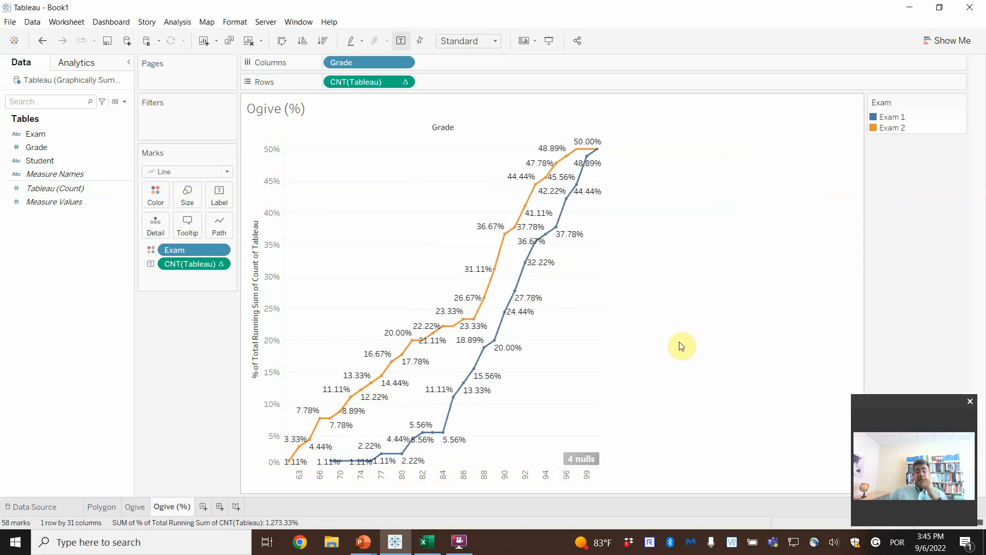
Step: Remove Exam from the color marks in both the Ogive (%) and Ogive worksheets to combine the exams into one line
left_click_drag(190, 250, 86, 376)
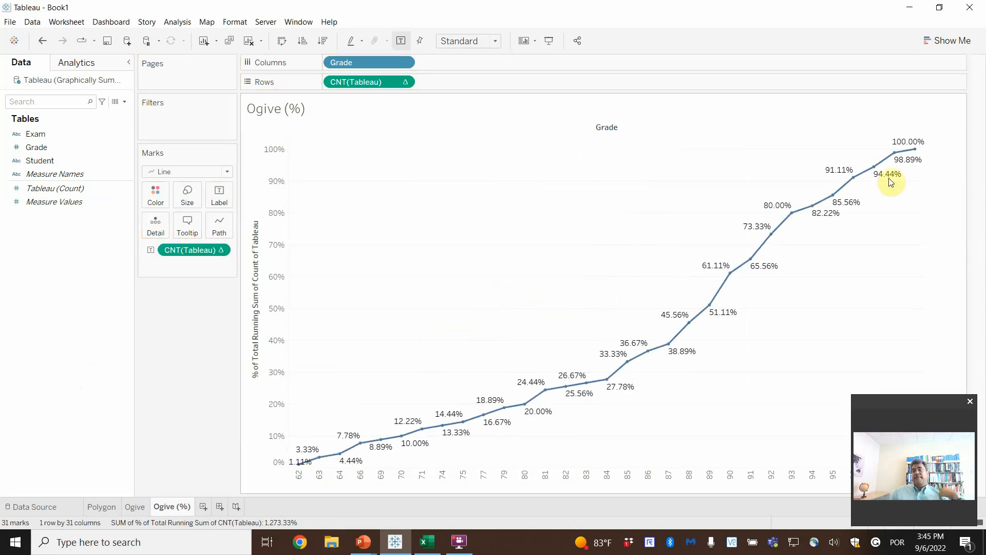
mouse_move(907, 169)
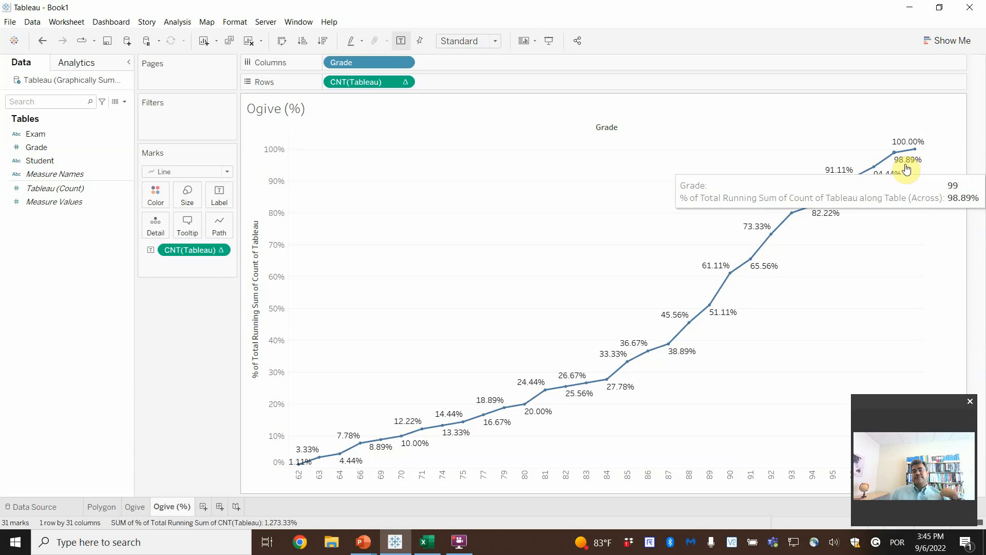
left_click(134, 507)
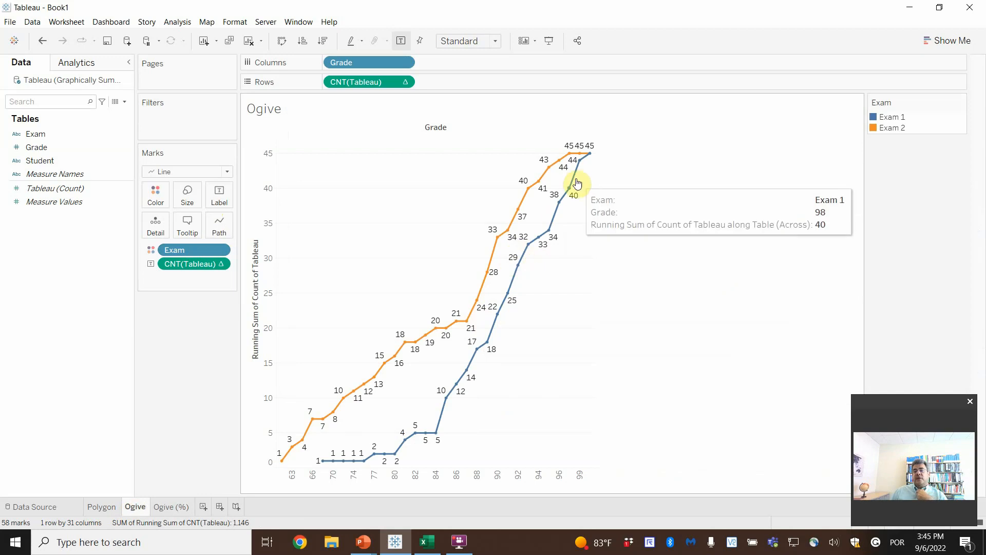
mouse_move(577, 182)
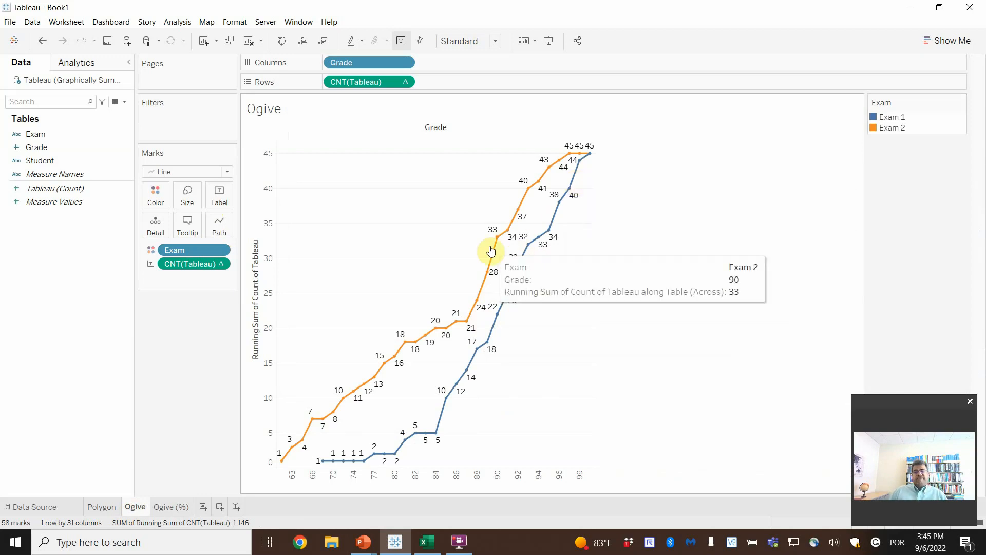
left_click_drag(186, 251, 60, 370)
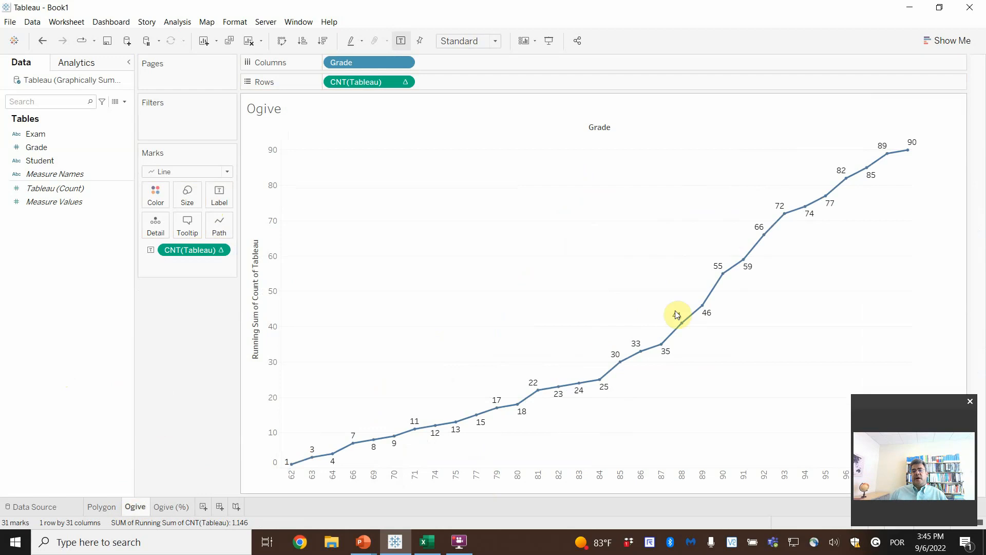
Step: Switch to the PowerPoint slideshow, advance from the Ogive slide to Dot Plots, and return to Tableau's Ogive (%) worksheet
left_click(160, 508)
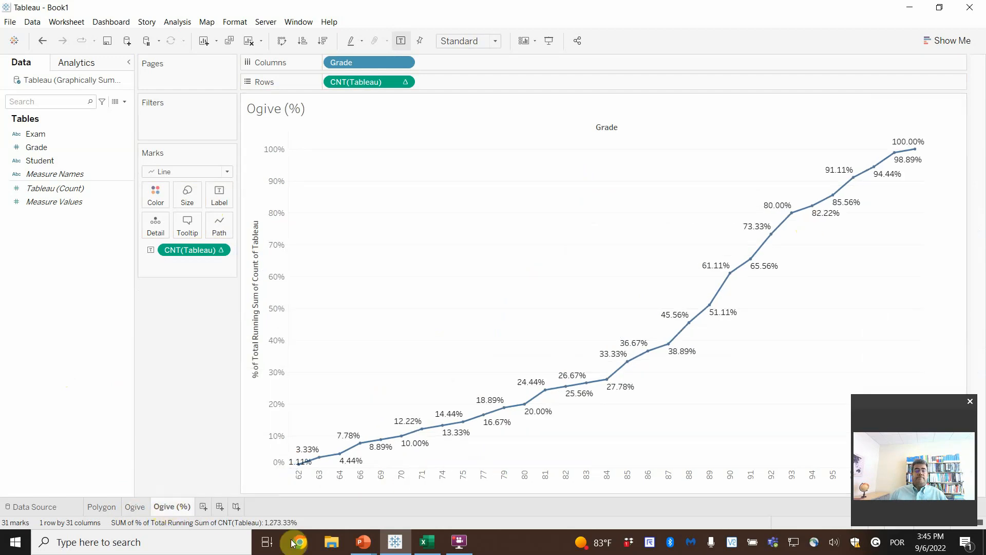
left_click(374, 535)
left_click(378, 524)
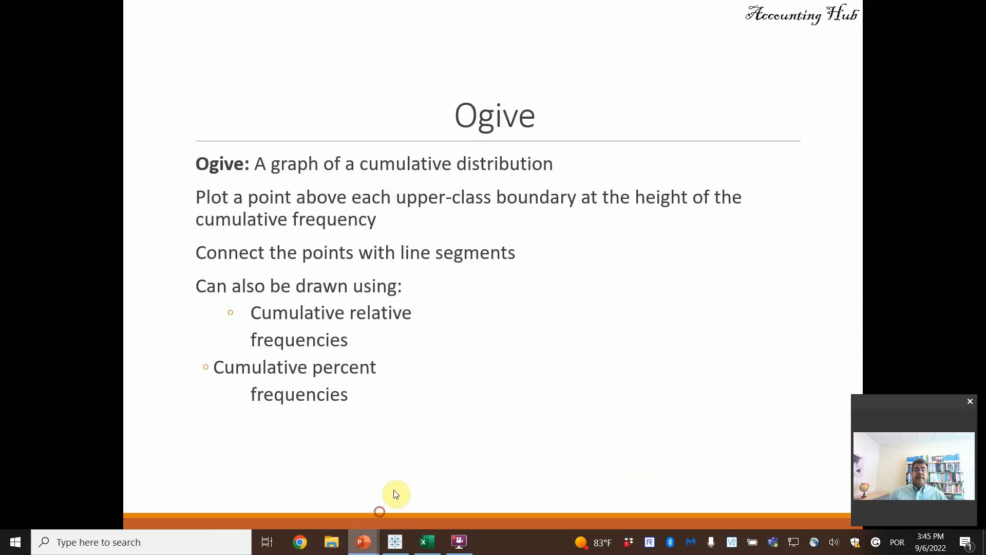
left_click(412, 387)
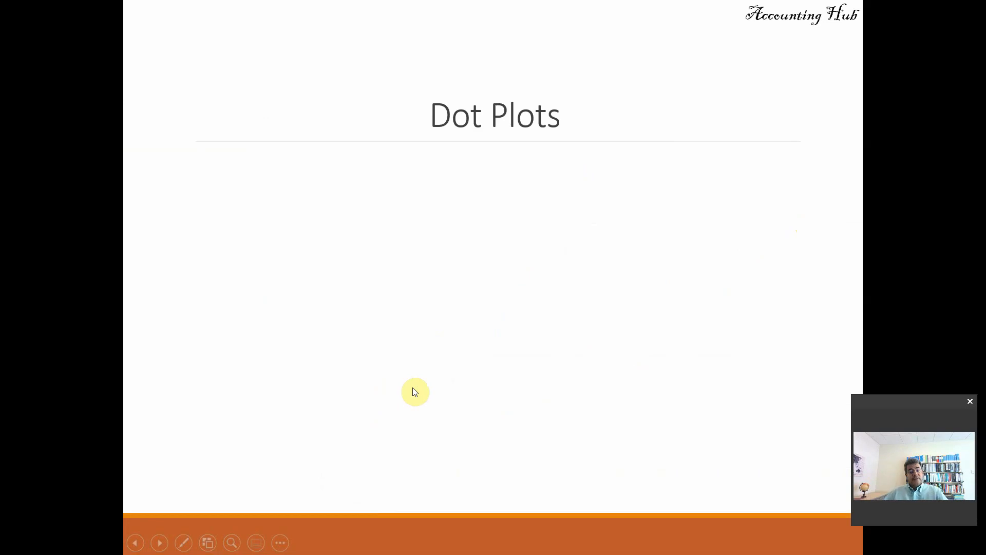
key("alt+Tab")
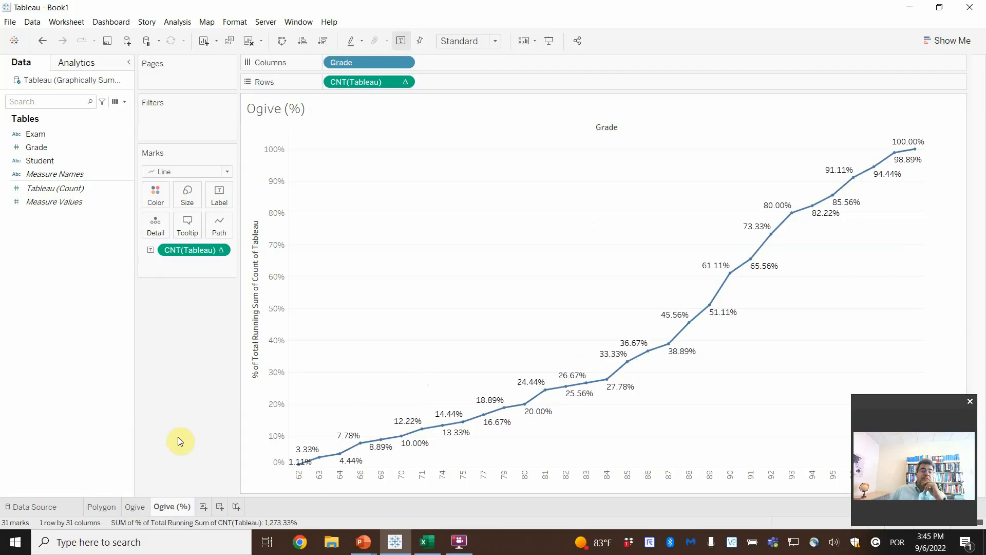
Step: Duplicate the Polygon worksheet and rename the copy Dots
right_click(101, 507)
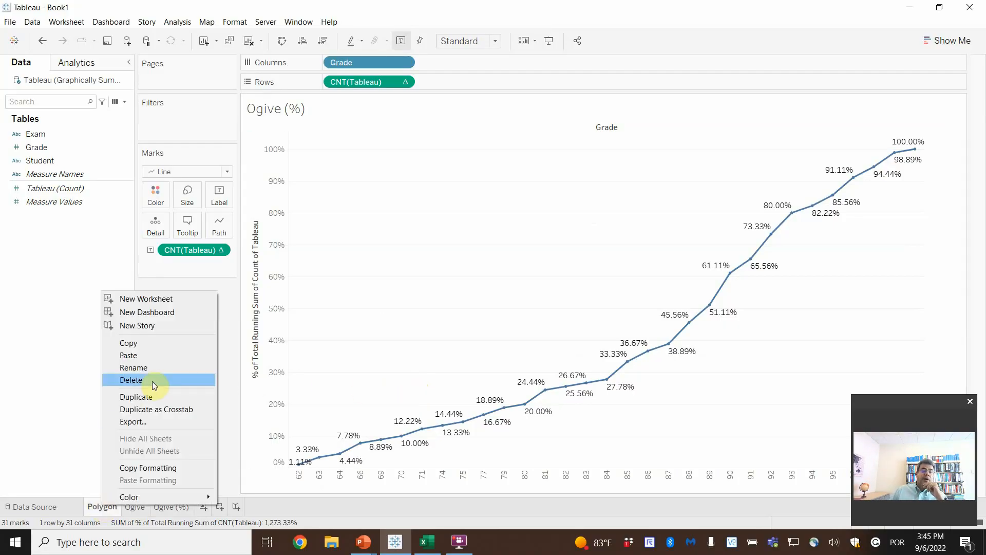
left_click(149, 397)
left_click_drag(147, 506, 235, 507)
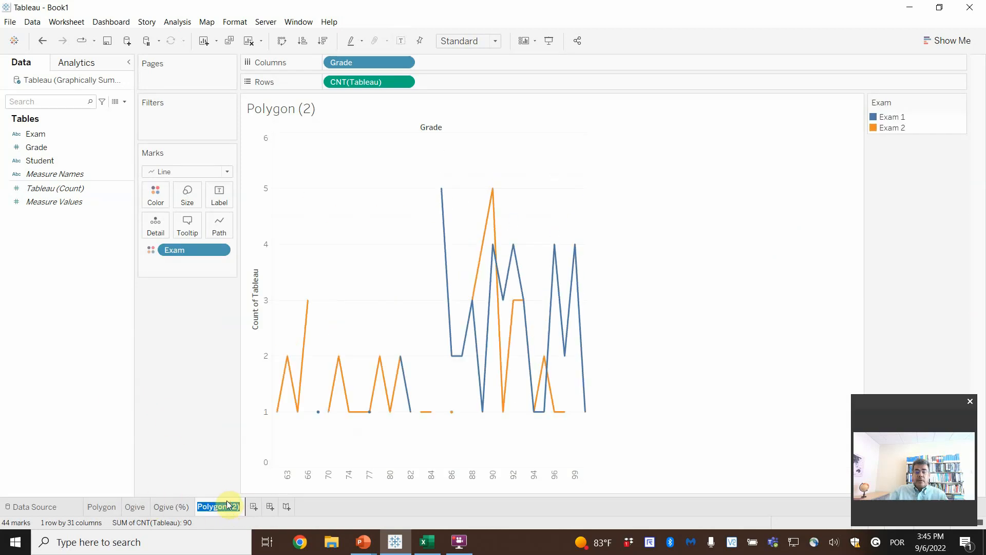
type("Dots")
key("Return")
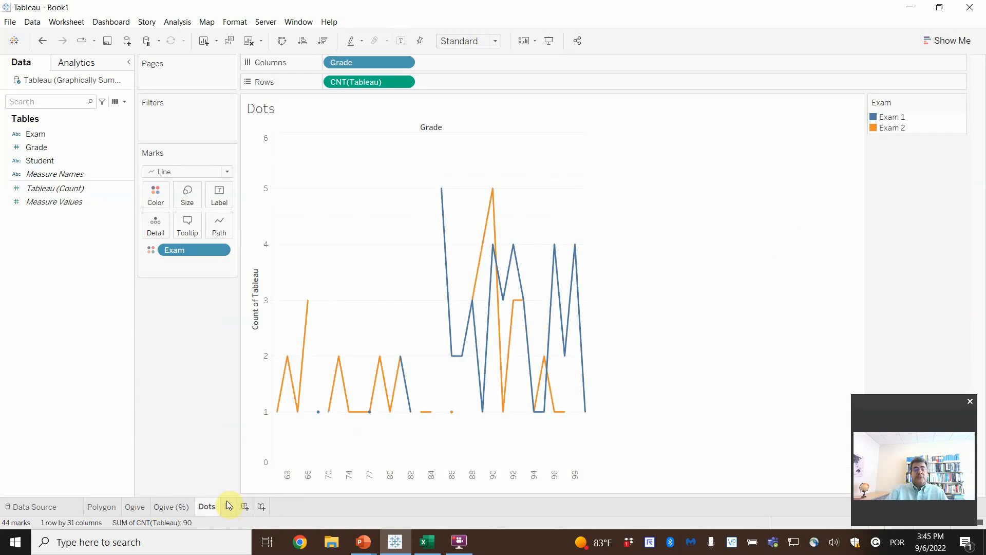
Step: Turn the Dots line chart into a dot plot with Shape marks, keeping Grade on Columns and CNT(Tableau) on Rows
left_click(949, 41)
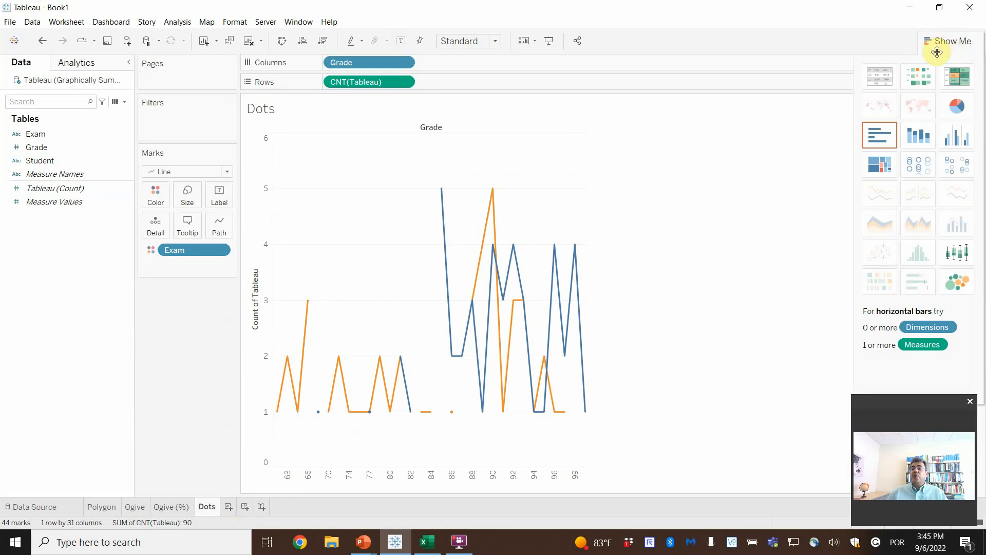
left_click(918, 165)
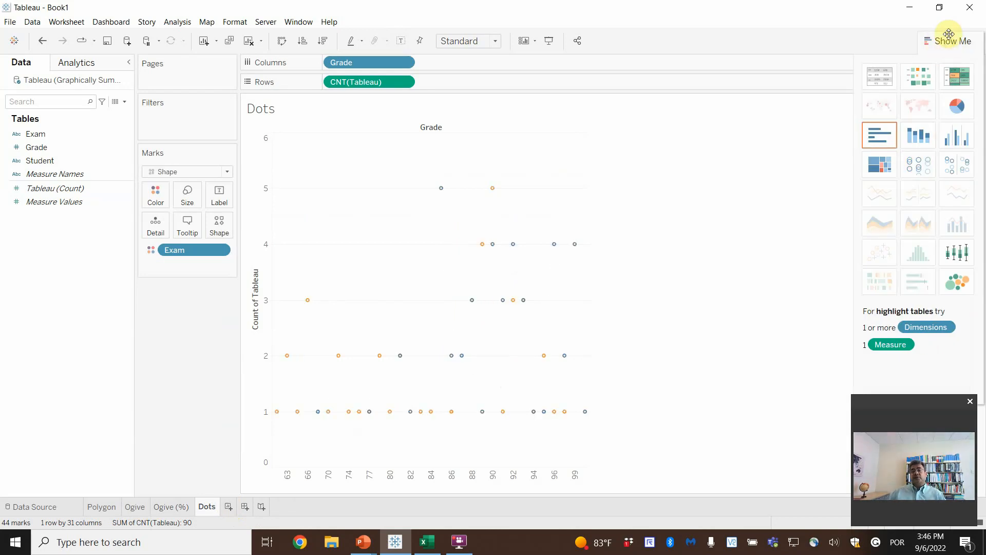
left_click(951, 49)
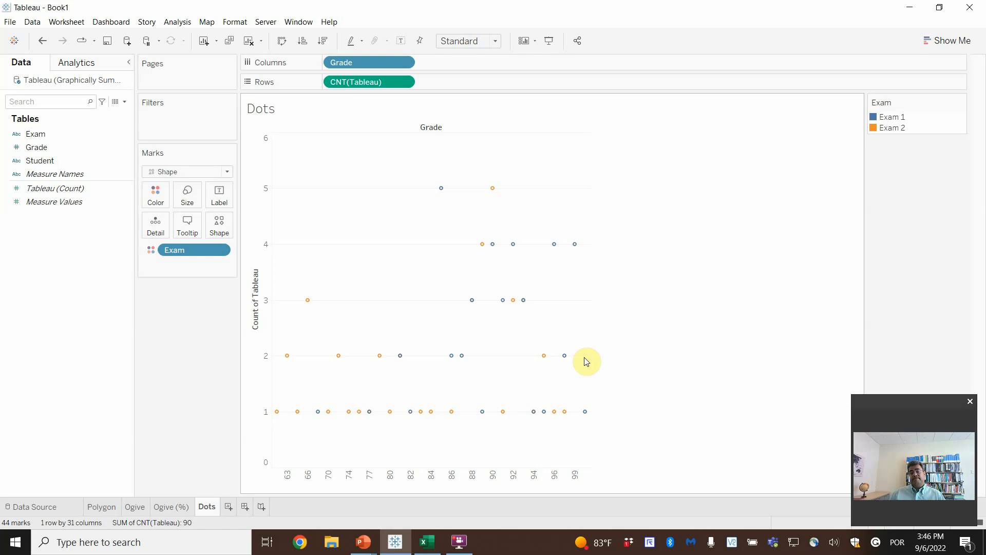
Step: Clear the Count of Tableau title from the vertical axis in the Dots worksheet
double_click(253, 297)
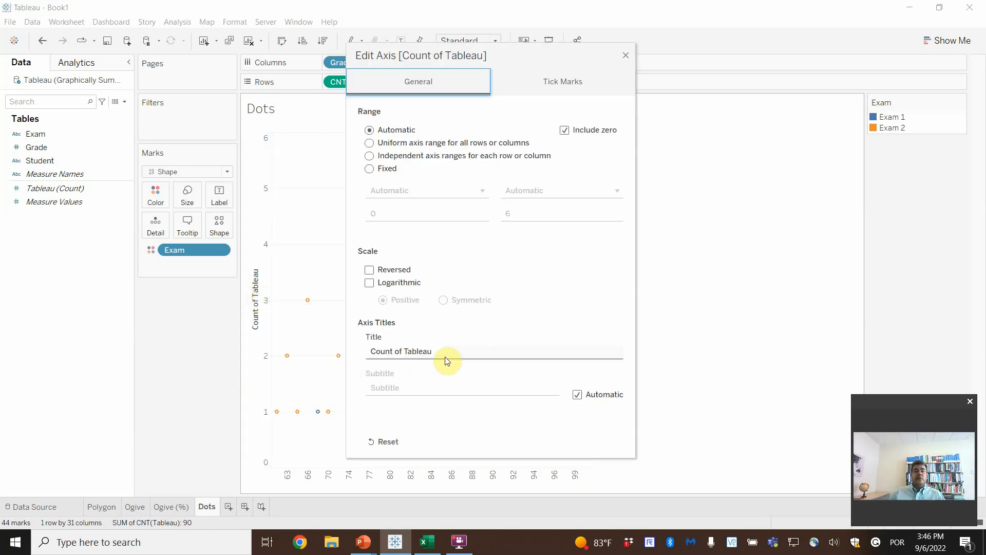
triple_click(444, 351)
key("BackSpace")
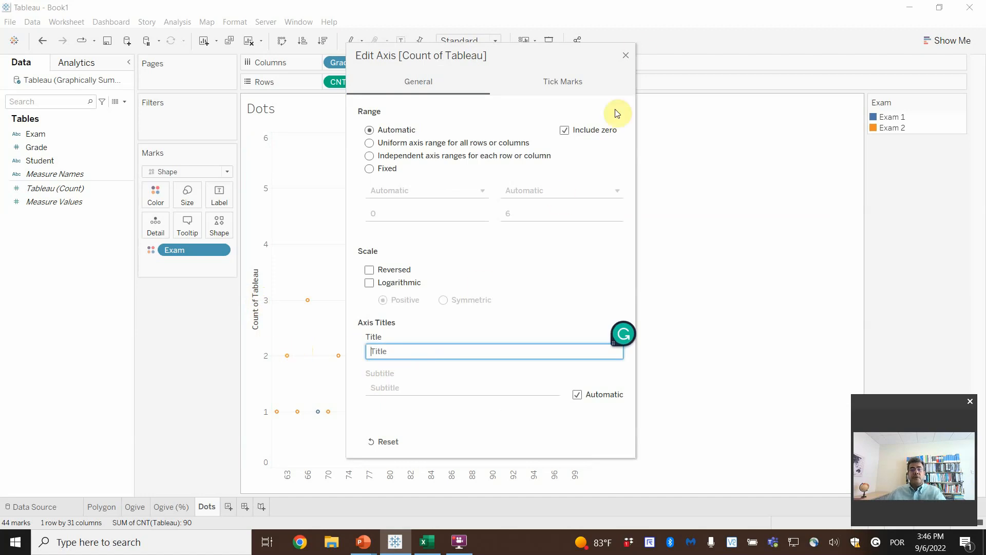
left_click(625, 55)
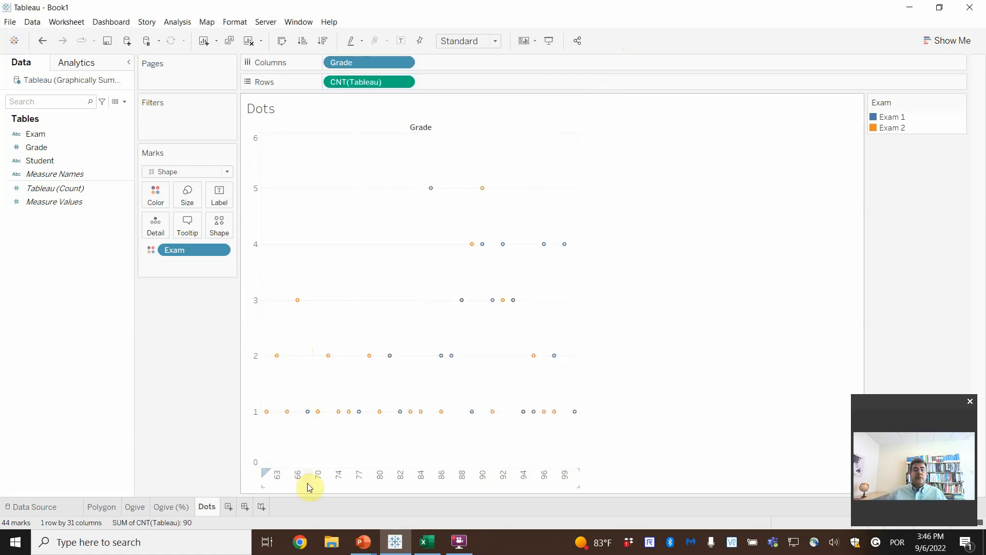
Step: Change the vertical axis title in the Polygon worksheet to Count of Grades
left_click(183, 507)
left_click(134, 508)
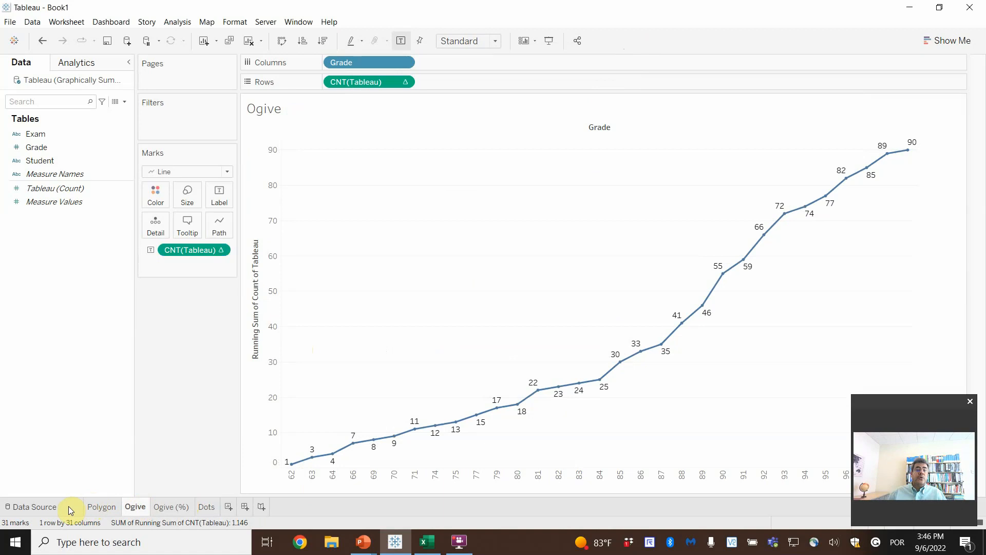
left_click(102, 508)
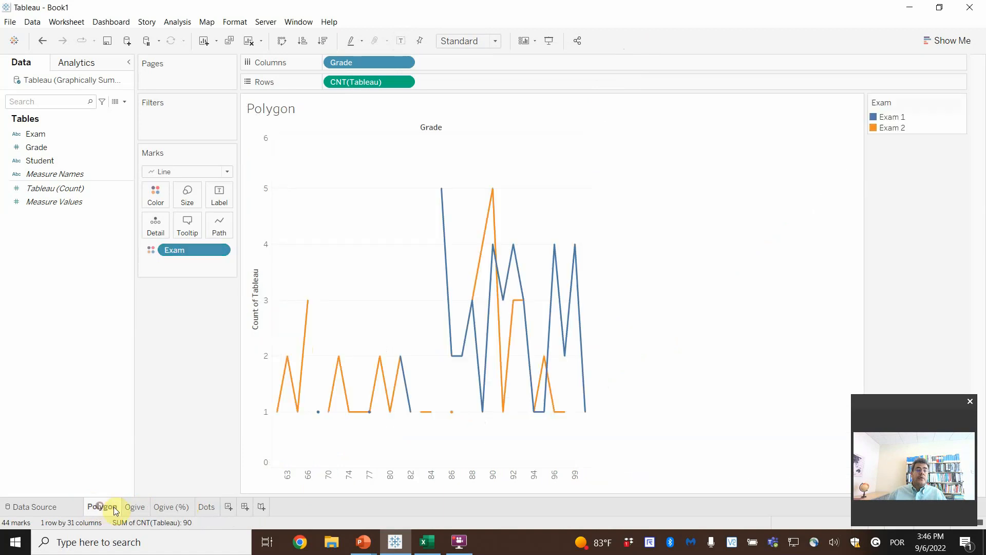
double_click(259, 307)
triple_click(439, 351)
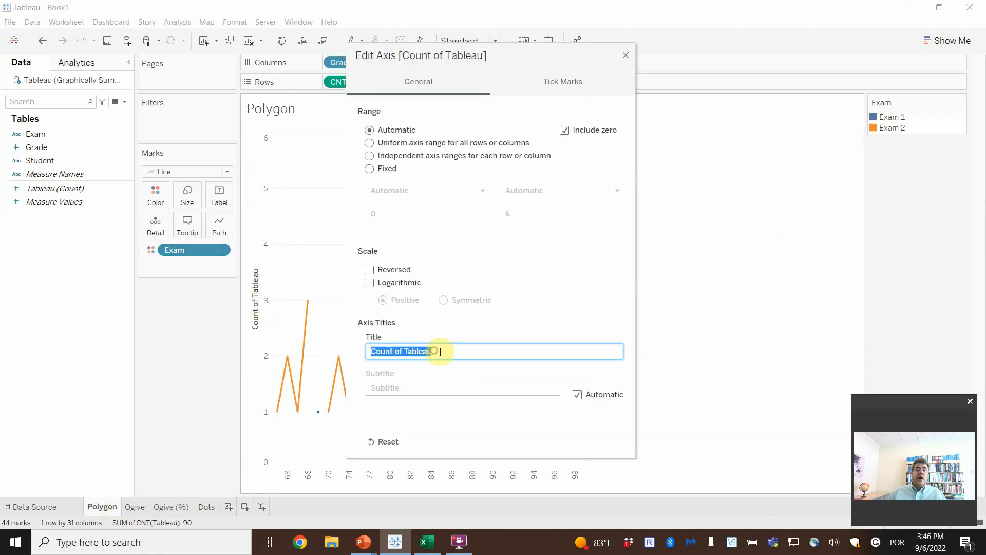
left_click(440, 351)
key("BackSpace")
key("BackSpace")
key("BackSpace")
key("BackSpace")
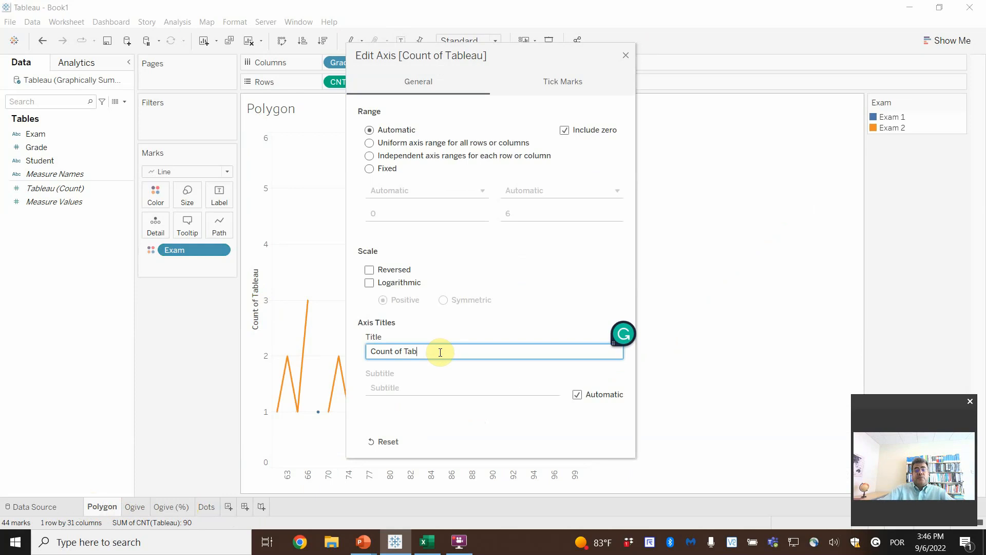
type("Grad")
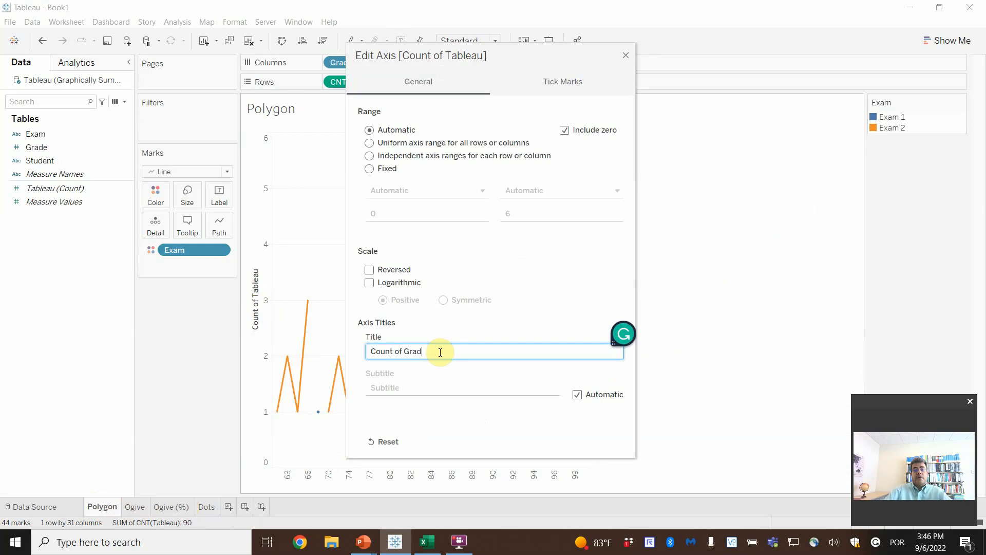
type("es")
left_click(626, 55)
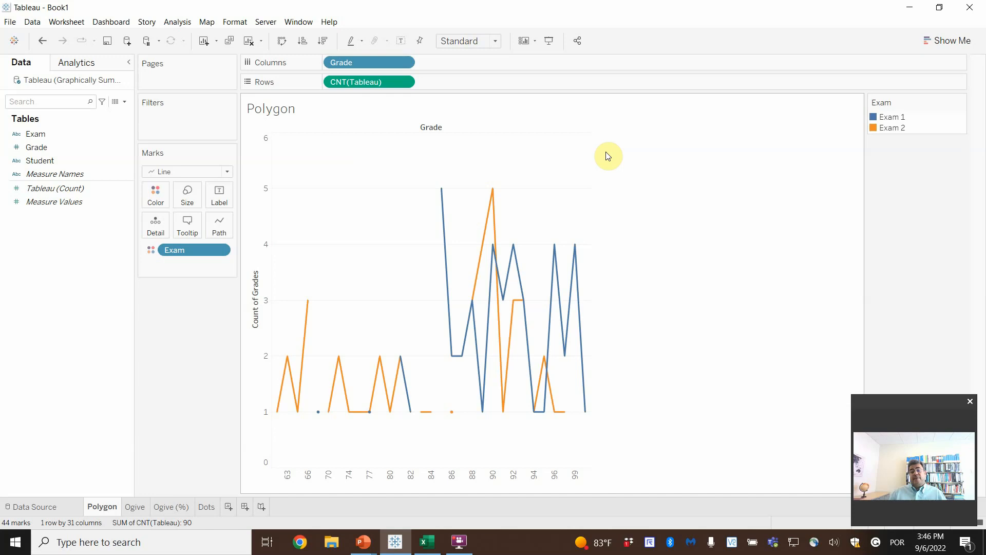
Step: Look through the Ogive, Ogive (%) and Dots worksheets, and create a new dashboard named Summary
left_click(136, 511)
left_click(164, 514)
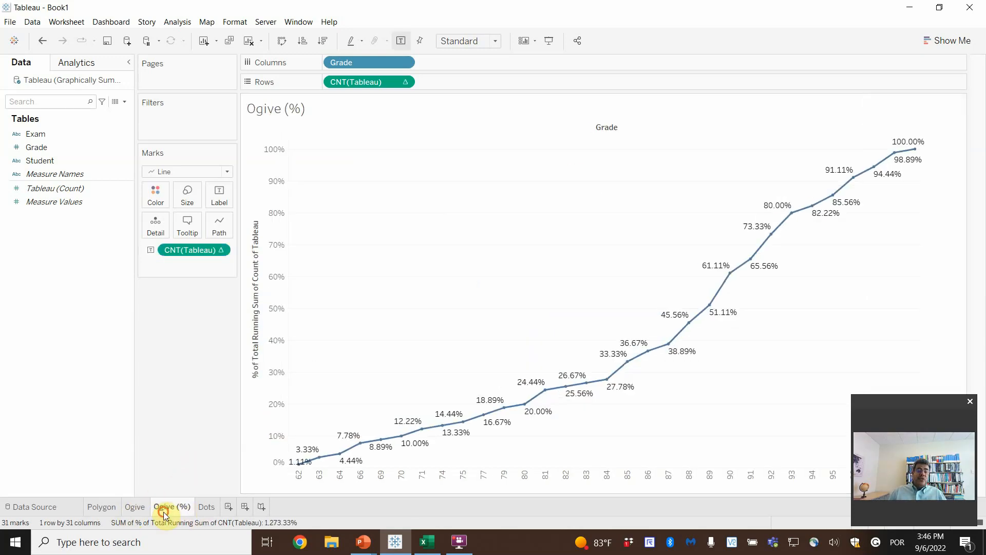
left_click(206, 507)
mouse_move(207, 511)
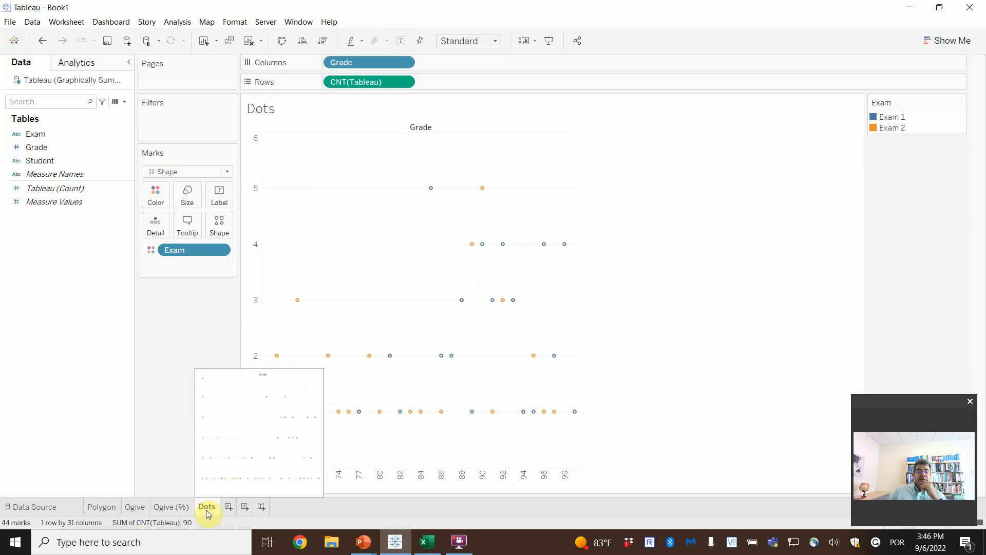
left_click(245, 507)
double_click(250, 507)
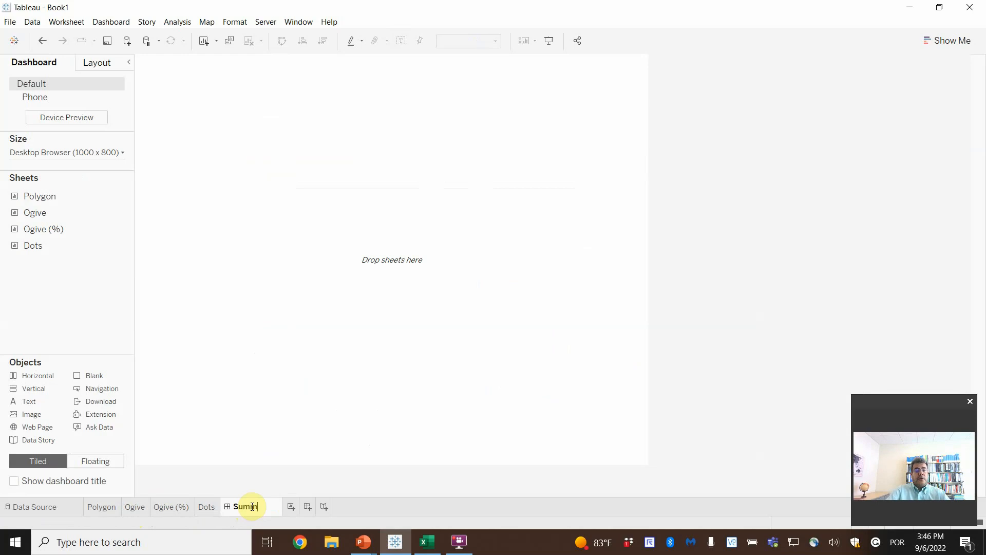
type("Summary")
key("Return")
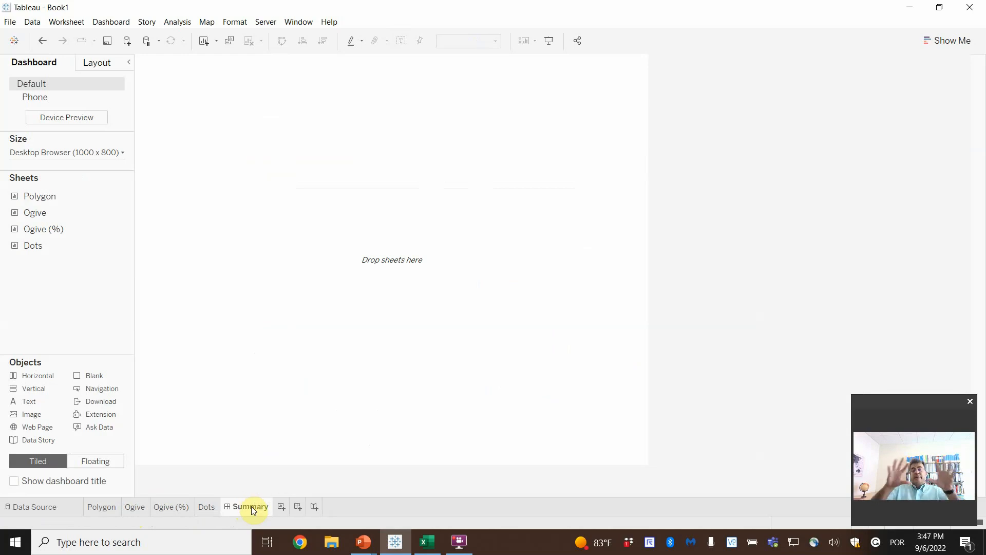
Step: Show the Summary dashboard's title and place the Ogive and Ogive (%) sheets side by side, with Ogive (%) on the right
left_click(117, 23)
left_click(143, 165)
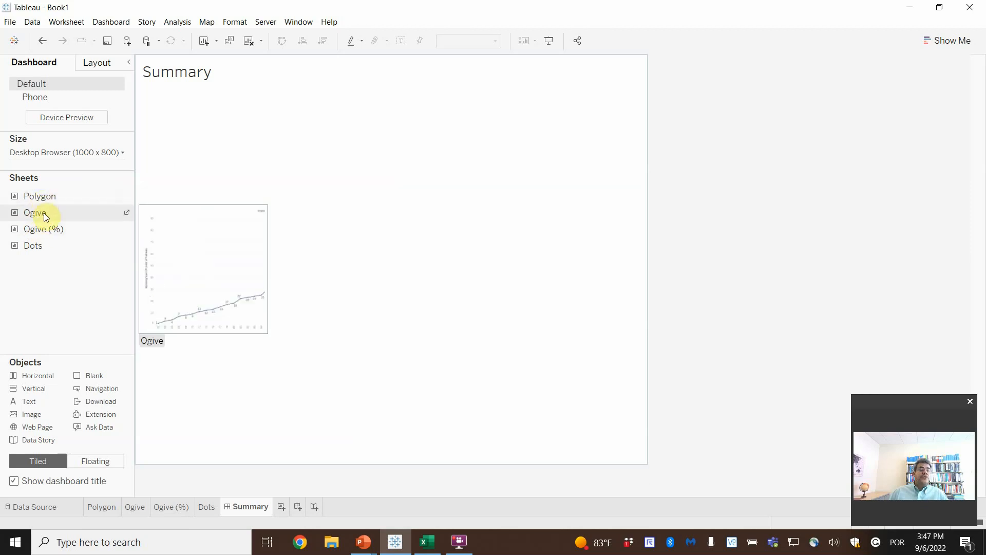
left_click_drag(44, 213, 197, 163)
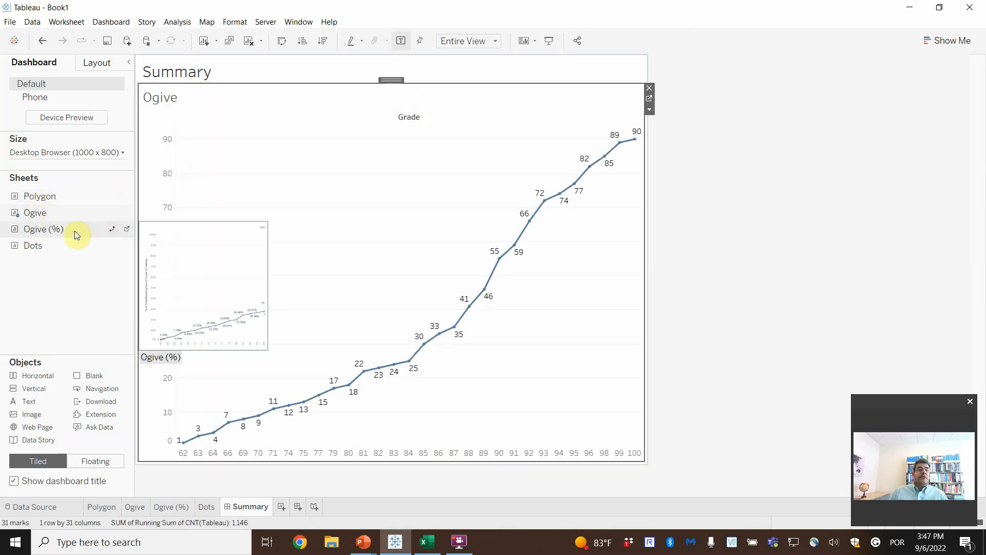
left_click_drag(32, 234, 512, 245)
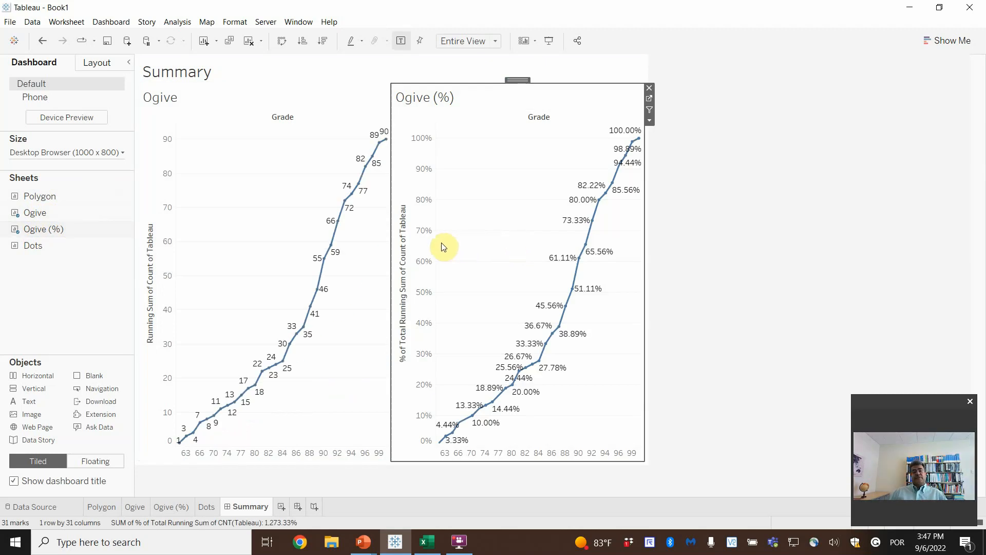
Step: Add the Polygon sheet below Ogive and the Dots sheet below Ogive (%) in the Summary dashboard
left_click_drag(44, 196, 237, 408)
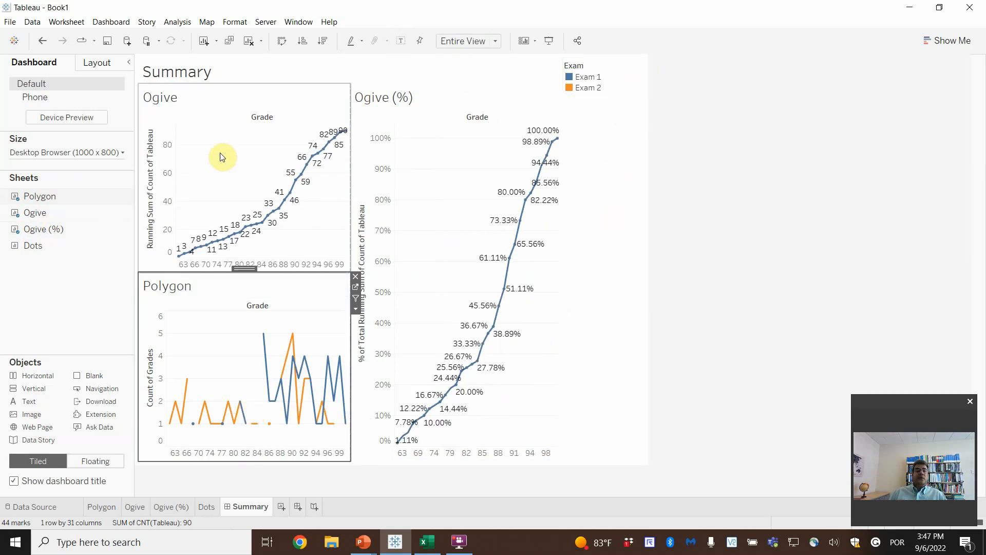
left_click_drag(32, 249, 448, 374)
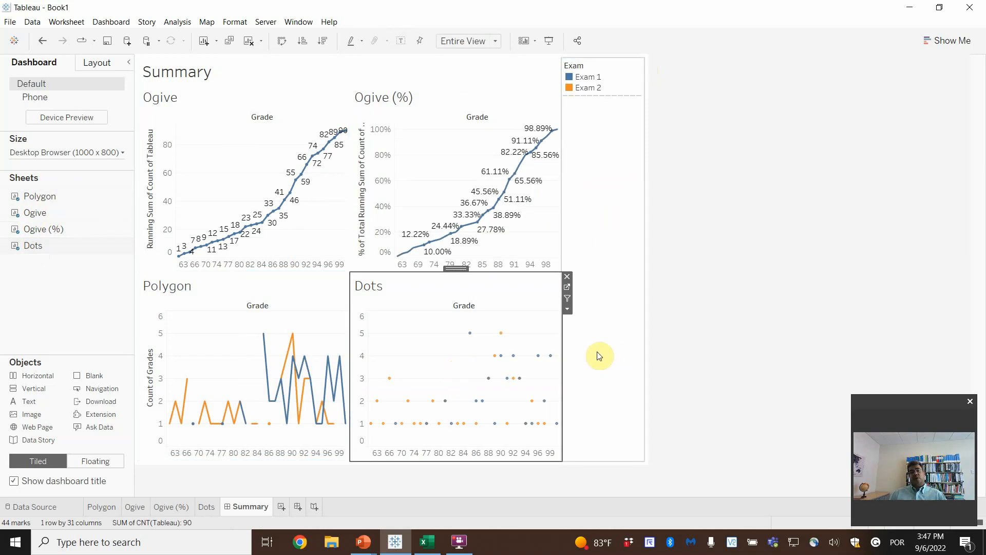
left_click(614, 107)
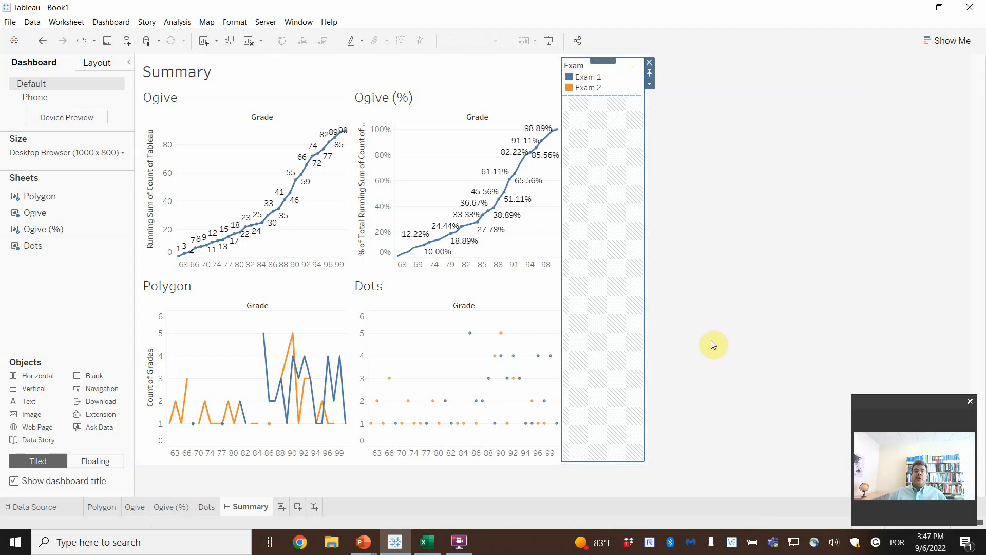
Step: Rearrange the dashboard so Ogive sits below Polygon and Ogive (%) sits below Dots
left_click(323, 221)
left_click_drag(247, 80, 244, 306)
left_click(435, 102)
left_click_drag(440, 84, 447, 302)
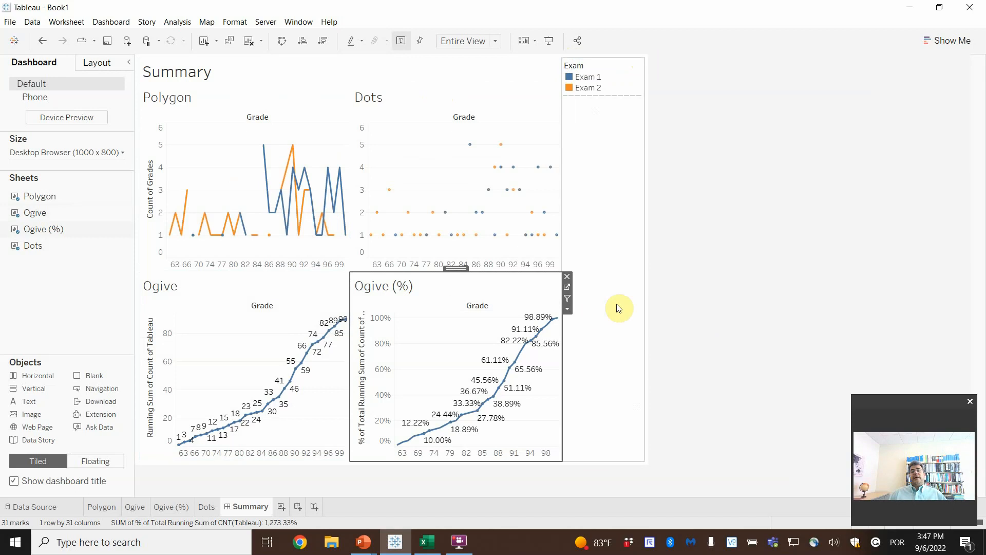
left_click(715, 290)
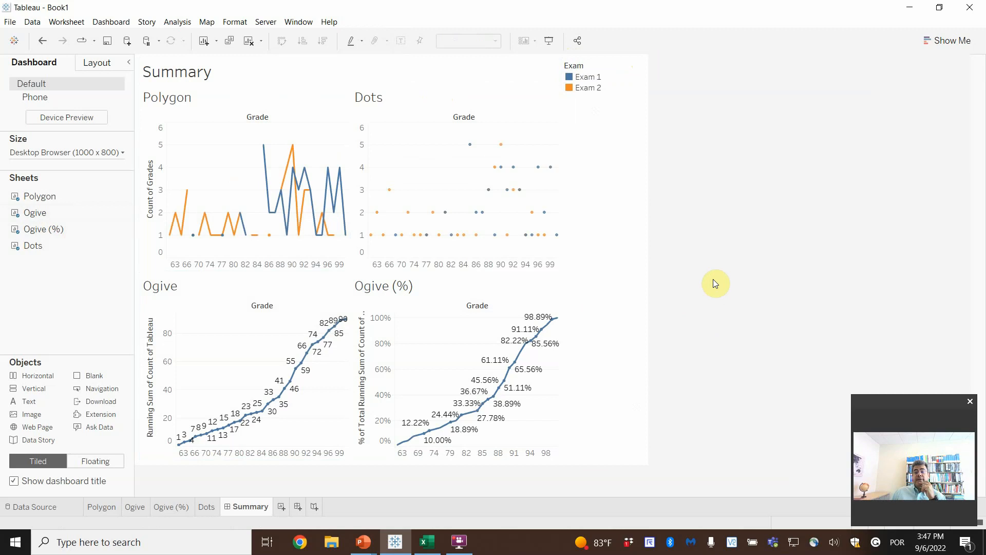
left_click(9, 22)
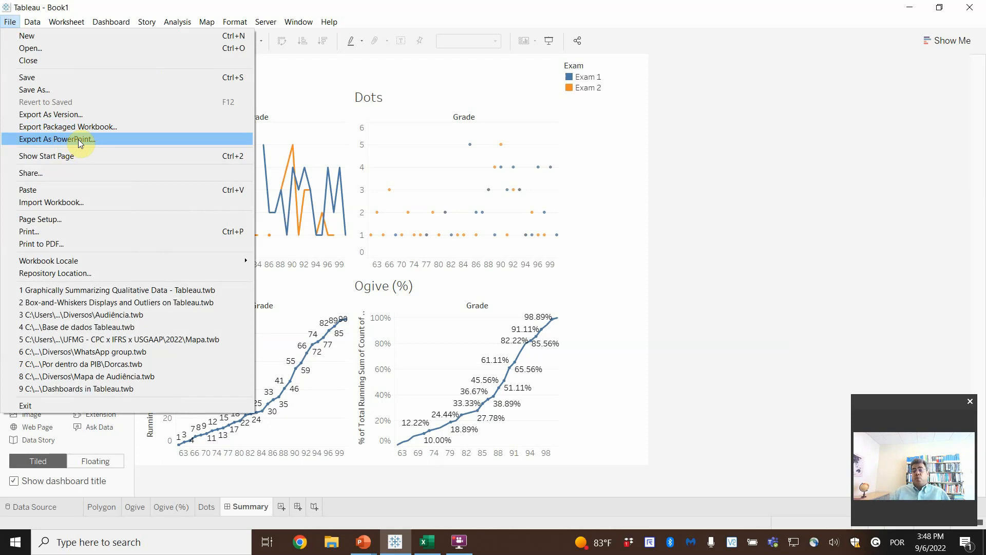
left_click(716, 232)
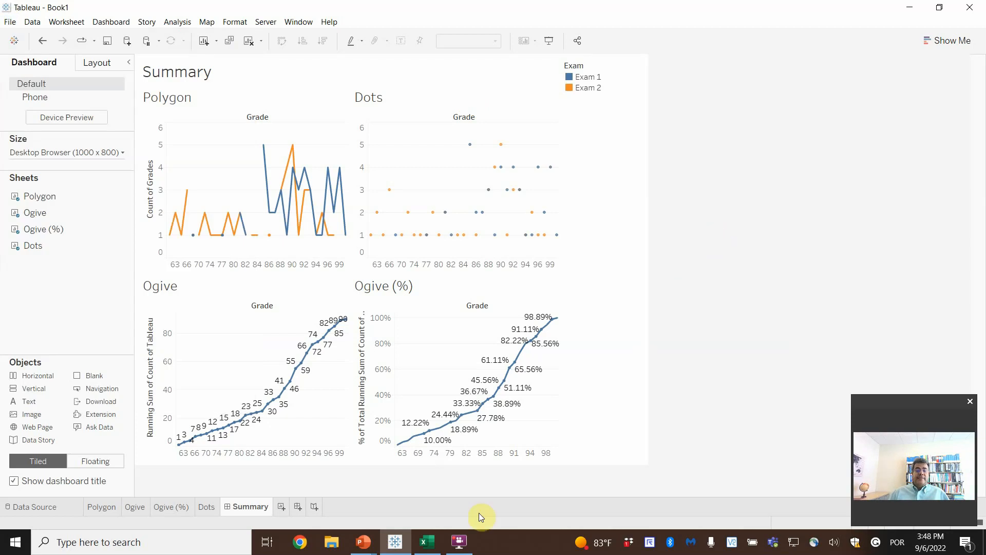
Step: Switch to the PowerPoint slide show and advance from the Dot Plots slide to the closing Thank you slide
mouse_move(362, 544)
left_click(392, 499)
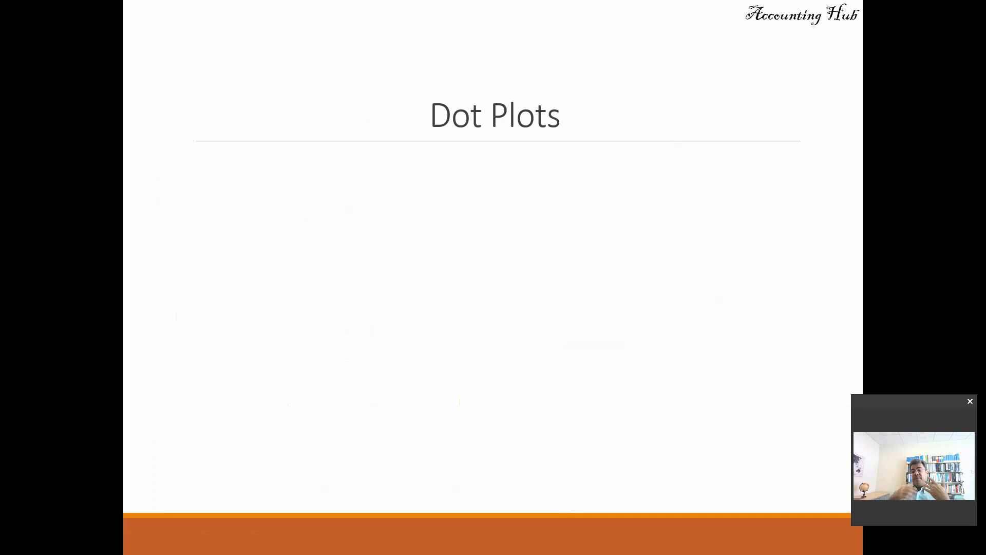
left_click(620, 332)
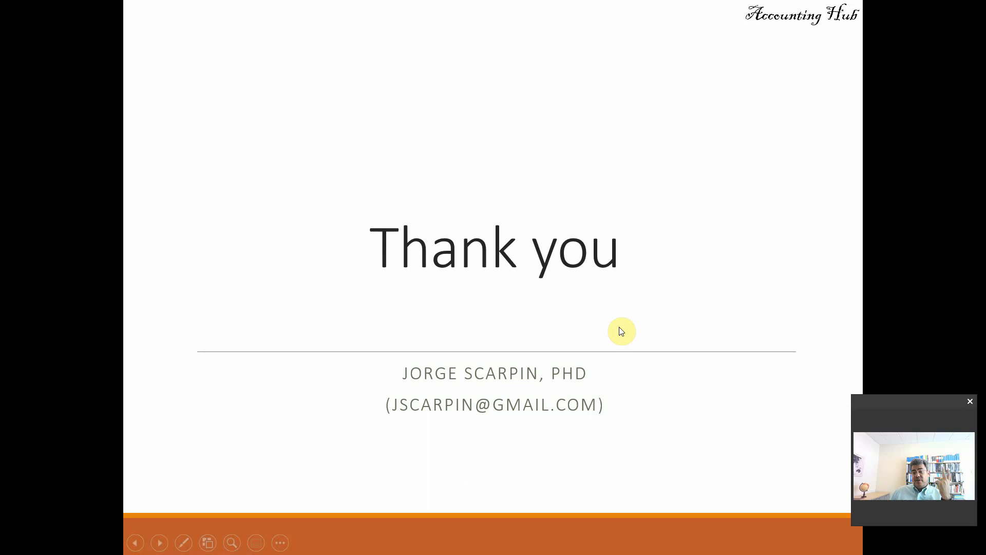